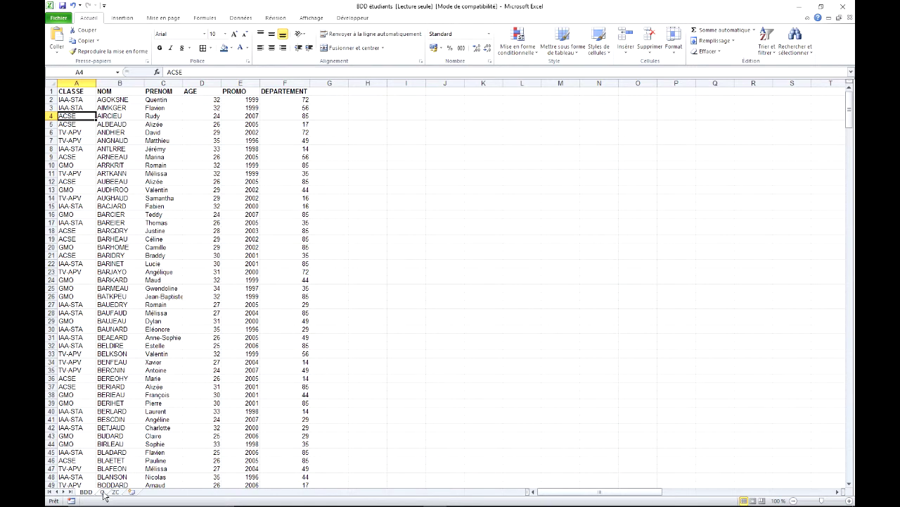
Review the six questions on sheet Q, then return to BDD with the Données tab showing.
click(103, 492)
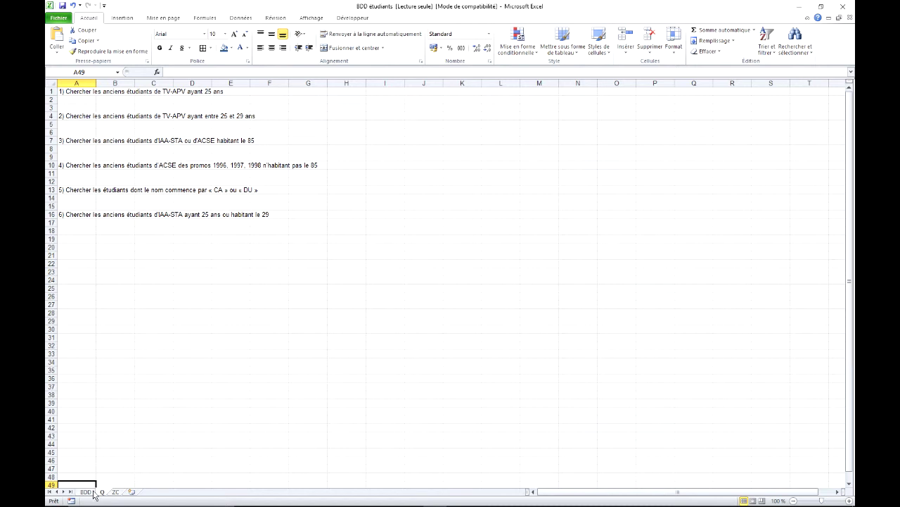
click(87, 492)
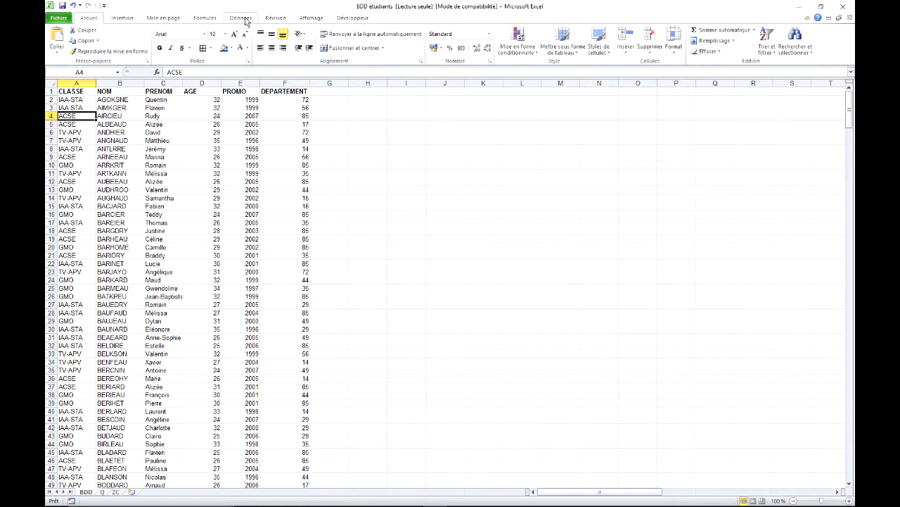
click(244, 19)
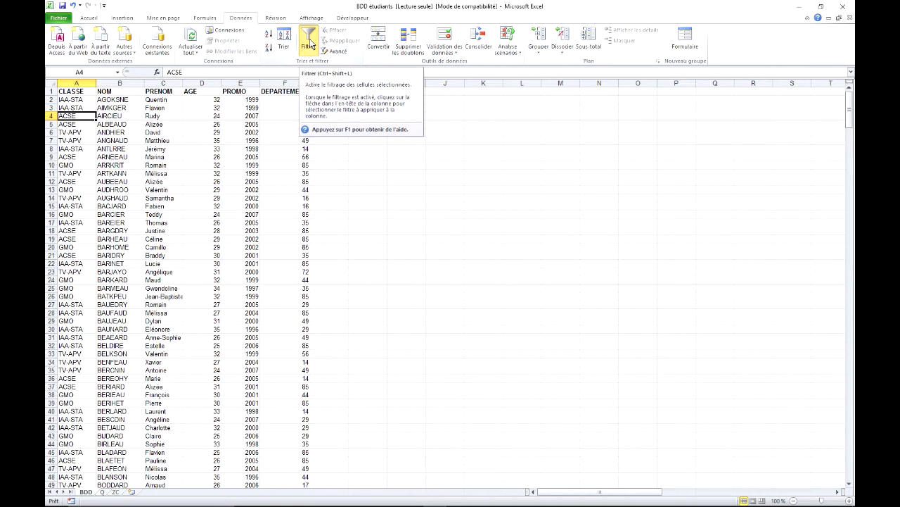
Add AutoFilter arrows to the BDD headers A1:F1 and select cell B5.
click(309, 44)
click(132, 125)
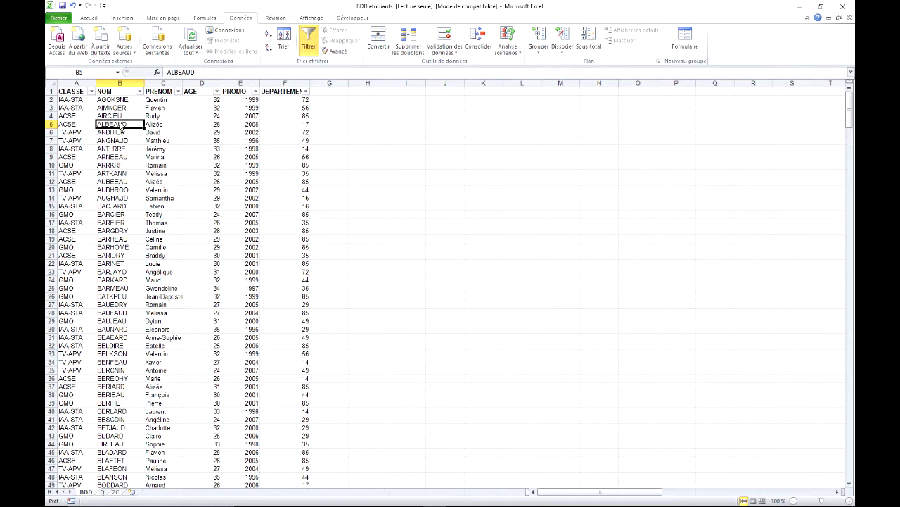
Filter CLASSE to TV-APV and AGE to 25, showing the seven matching students.
click(91, 91)
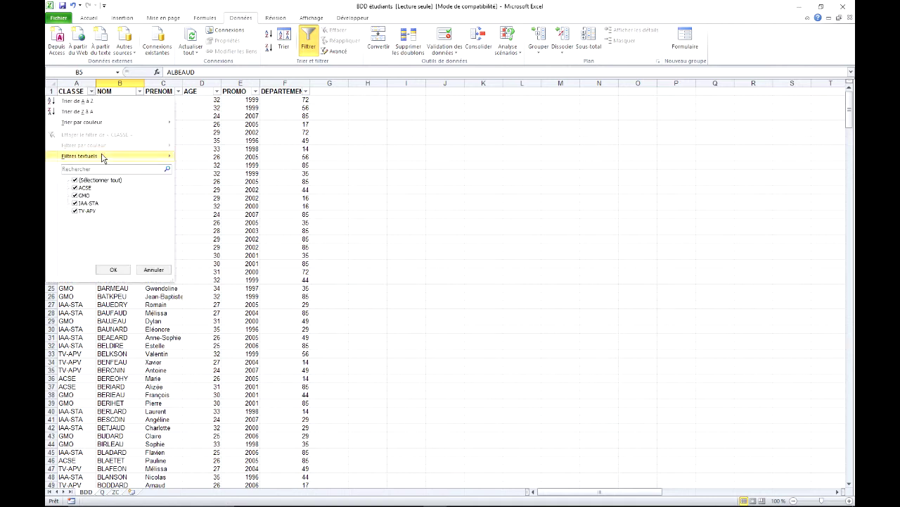
click(75, 181)
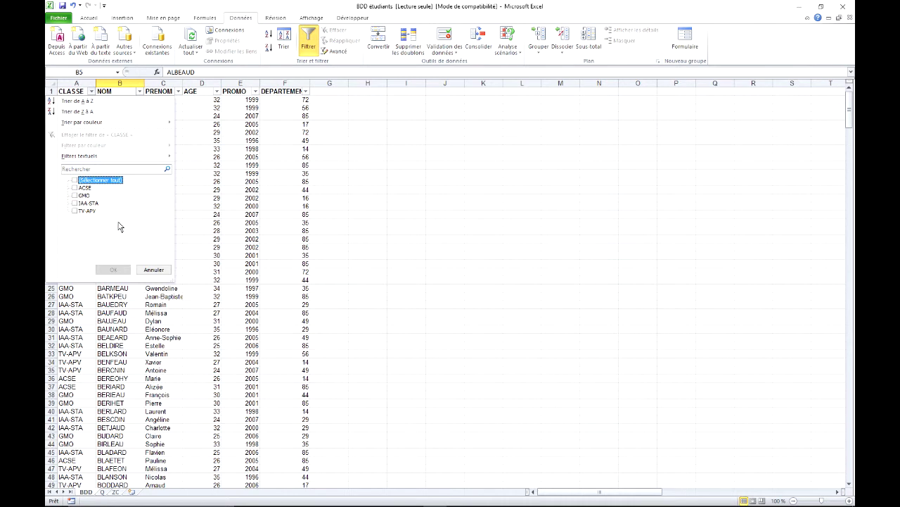
click(75, 211)
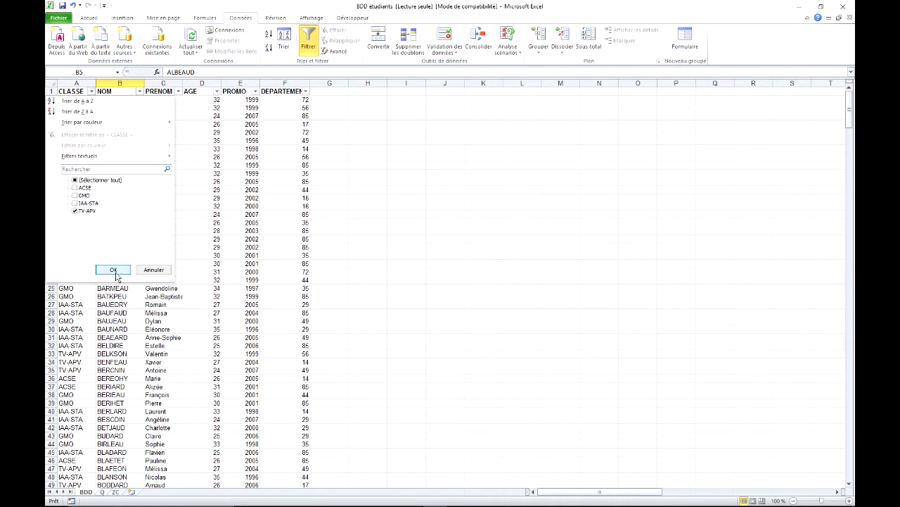
click(114, 270)
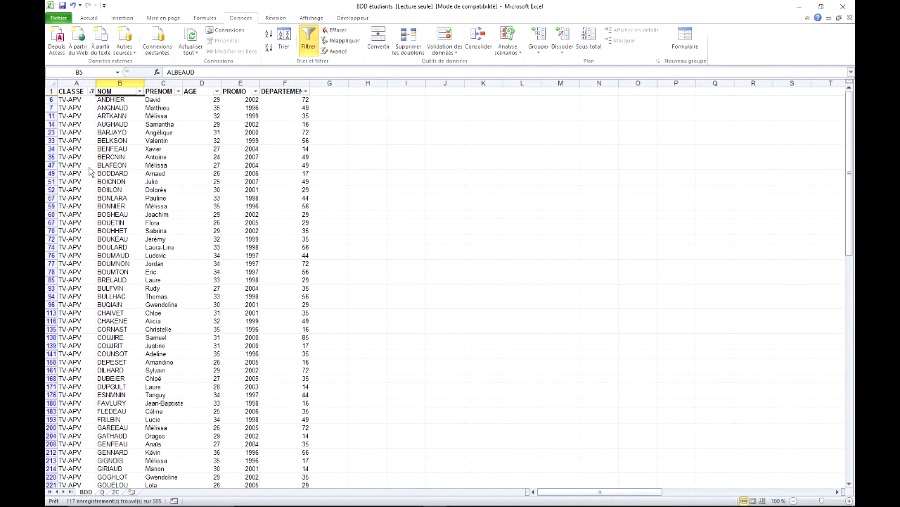
click(217, 91)
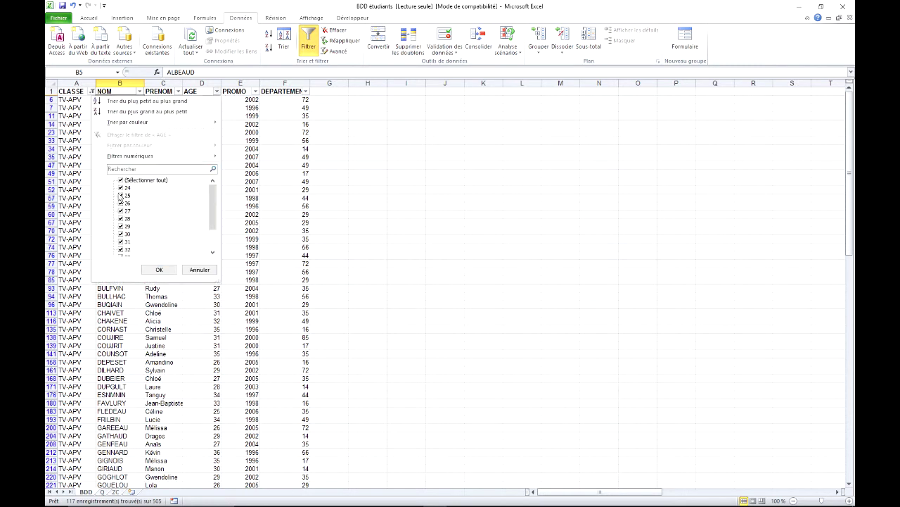
click(120, 180)
click(121, 195)
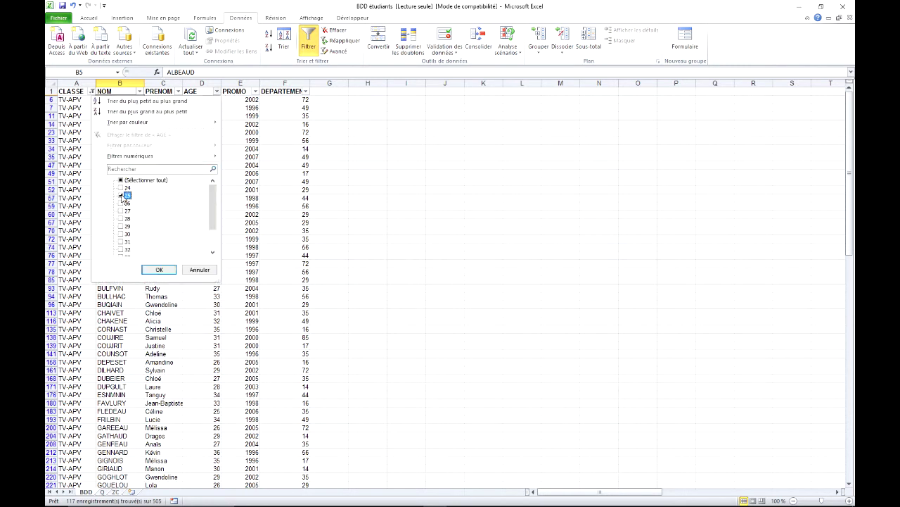
click(168, 268)
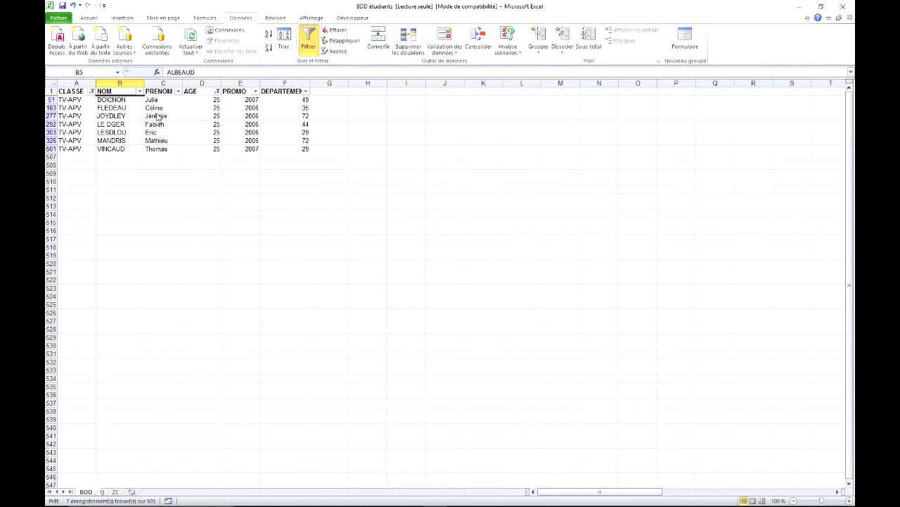
Reset the filters by toggling Filtrer off and on, then view sheet Q.
click(161, 117)
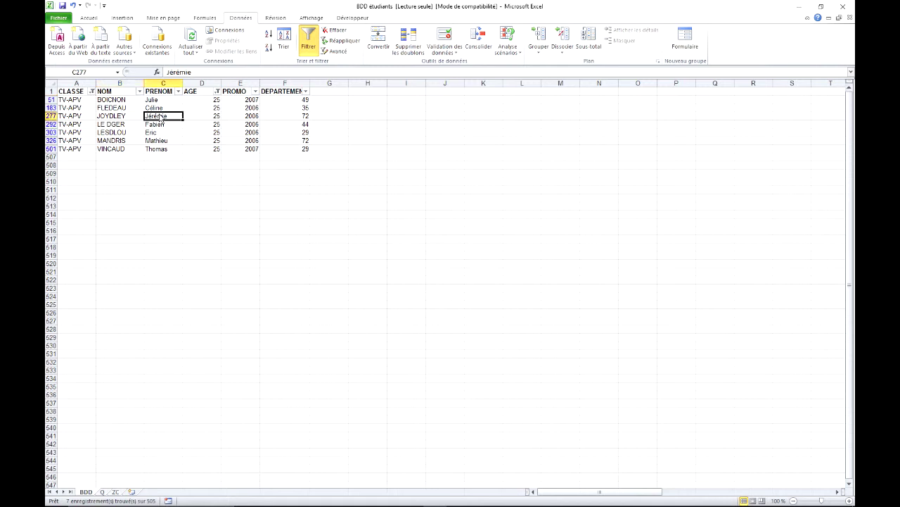
click(310, 46)
click(311, 47)
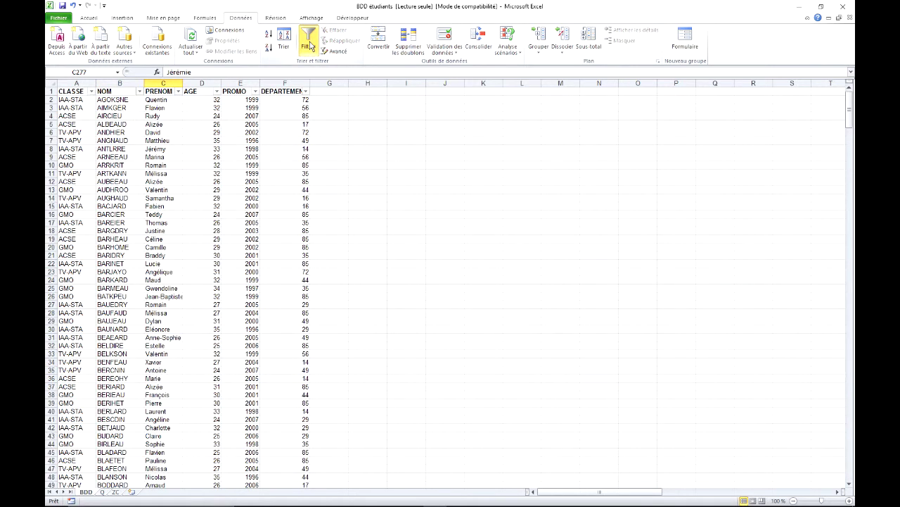
click(102, 492)
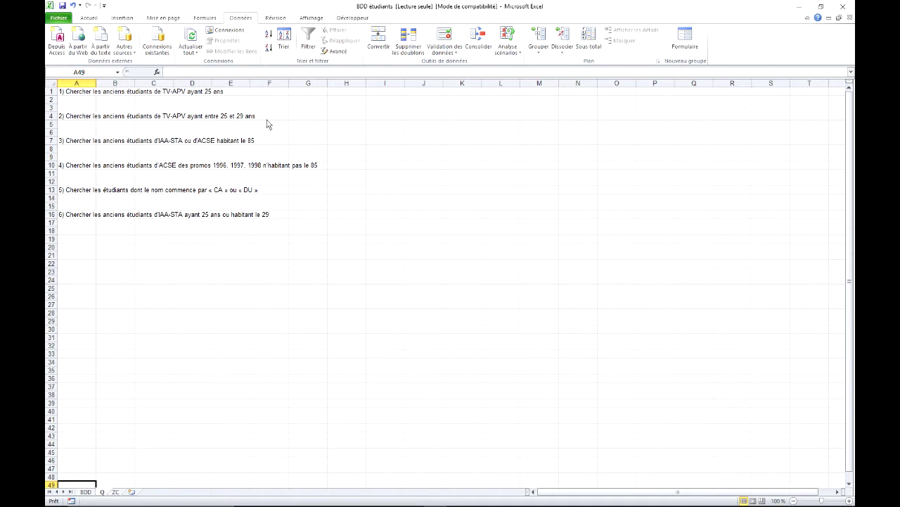
Back on BDD, filter the CLASSE column to TV-APV only.
click(86, 492)
click(164, 135)
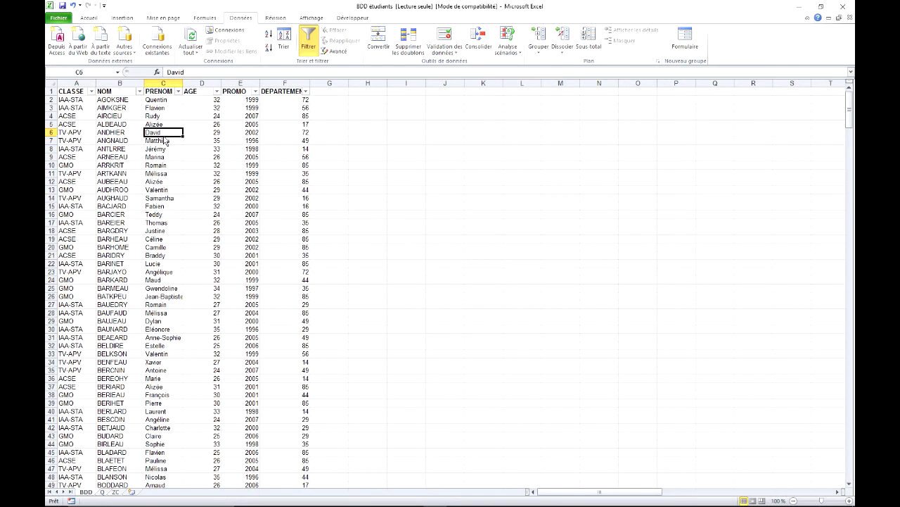
click(90, 91)
click(75, 180)
click(75, 212)
click(113, 270)
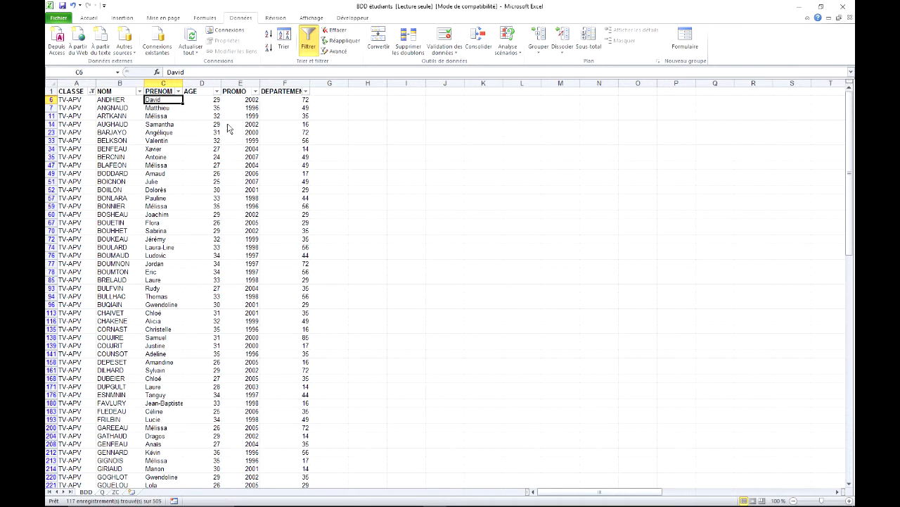
Filter AGE between 25 and 29 (47 students), then switch AutoFilter off.
click(218, 92)
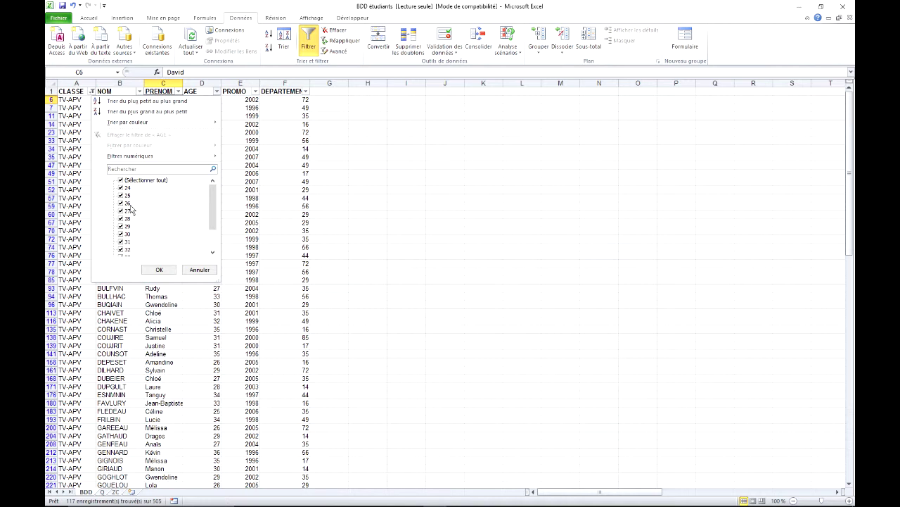
mouse_move(165, 160)
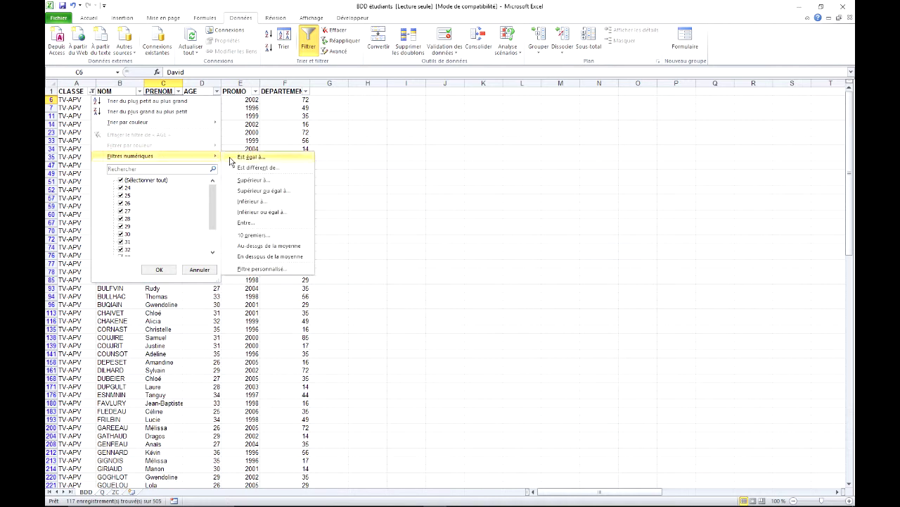
click(254, 224)
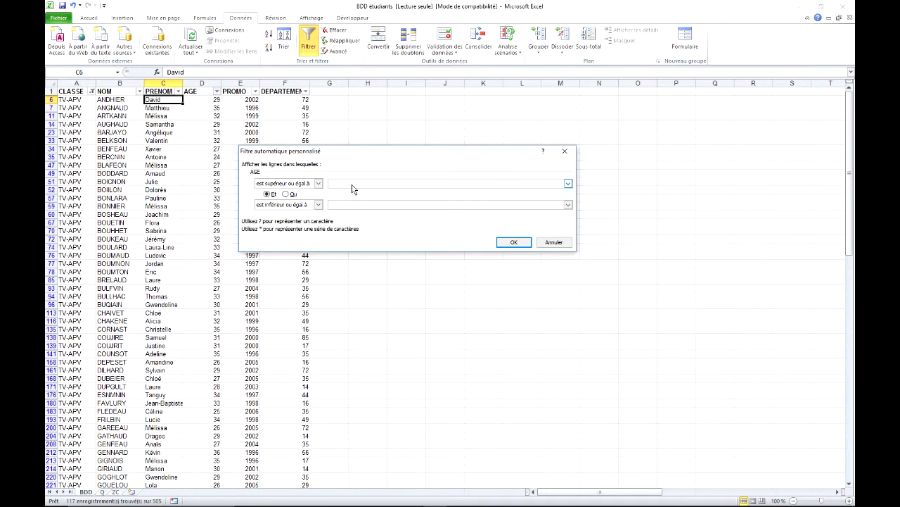
text(25)
click(357, 205)
click(518, 243)
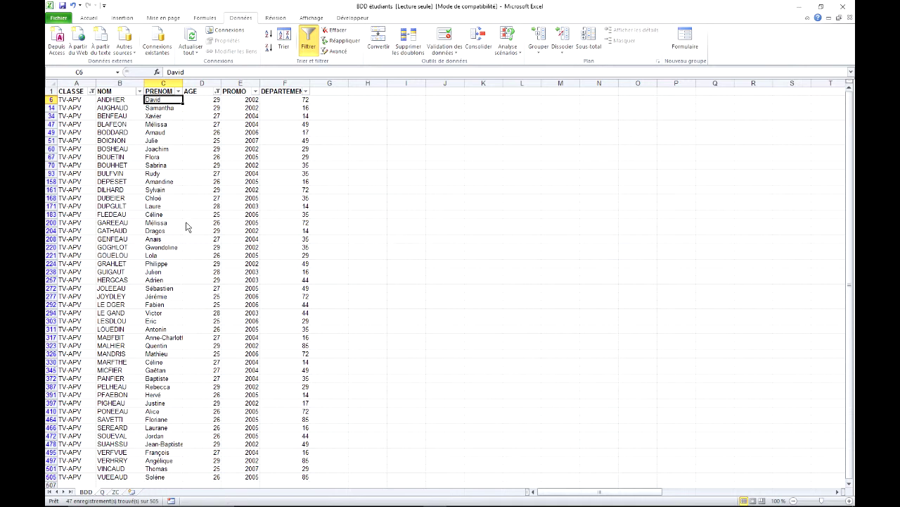
click(314, 50)
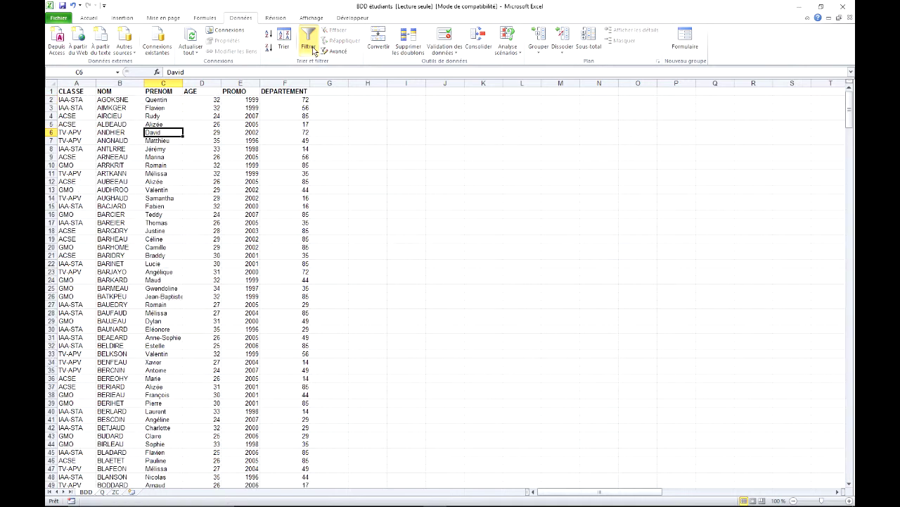
Check sheet Q, return to BDD and re-enable Filtrer on the header row.
mouse_move(106, 503)
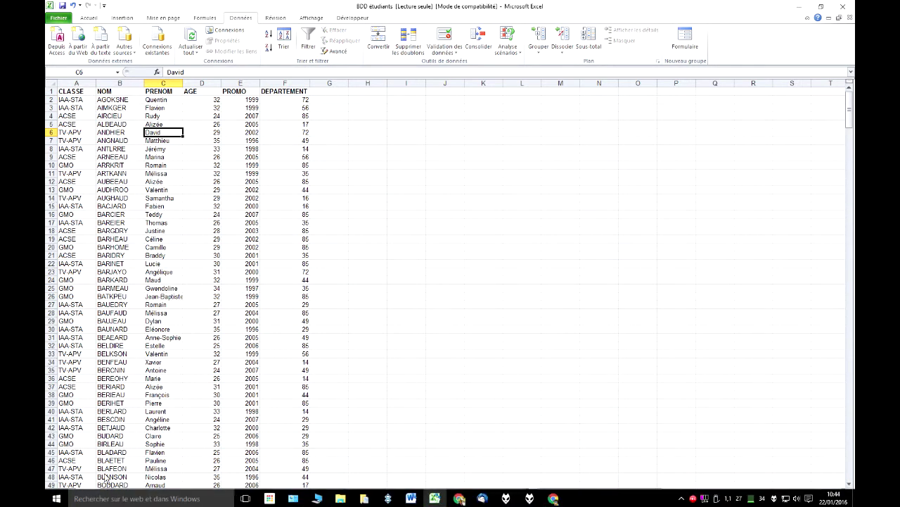
click(102, 492)
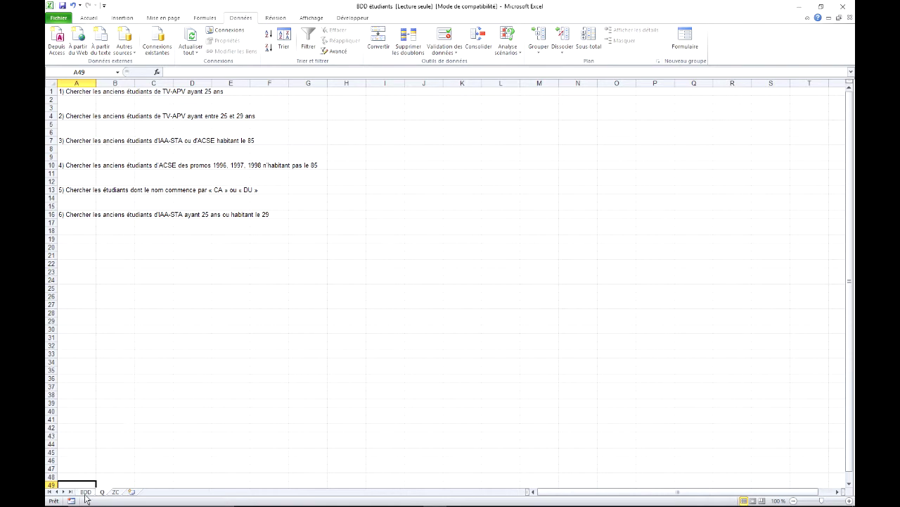
click(87, 493)
click(308, 38)
Filter the CLASSE column to IAA-STA and ACSE only.
click(92, 91)
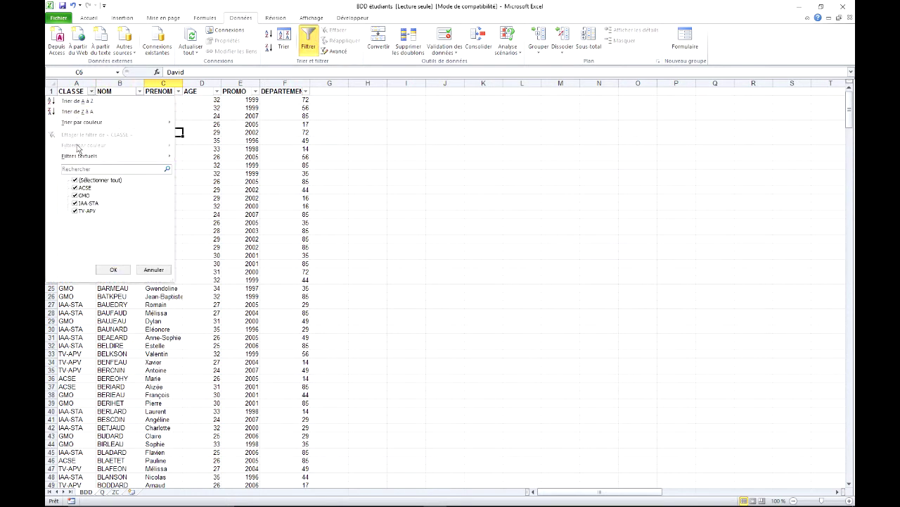
click(76, 180)
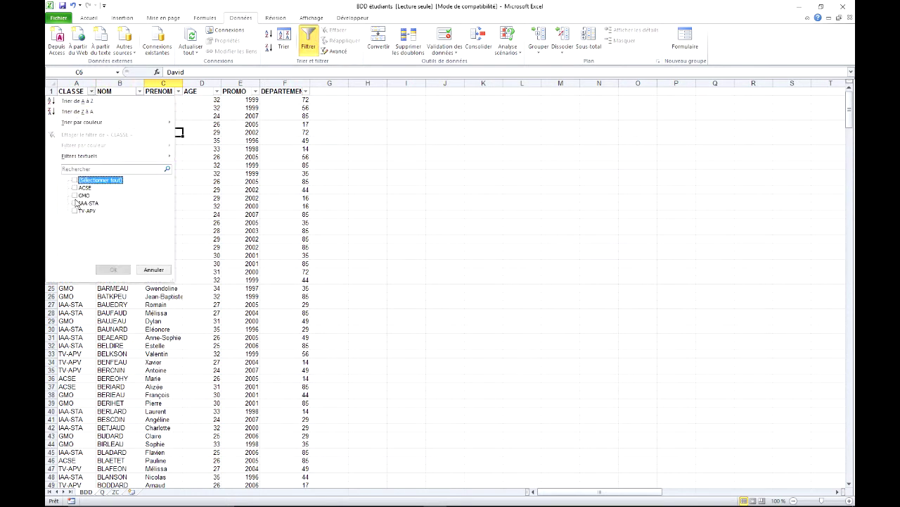
click(76, 203)
click(75, 187)
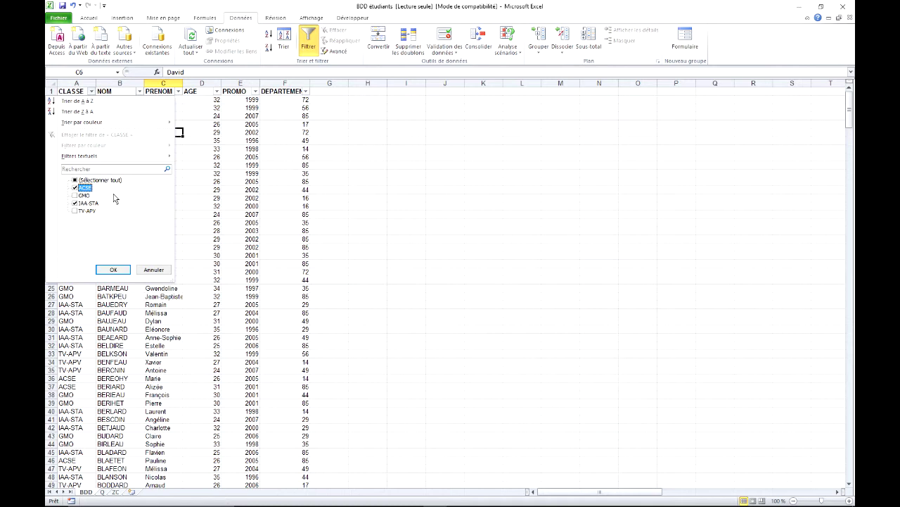
mouse_move(101, 161)
click(112, 269)
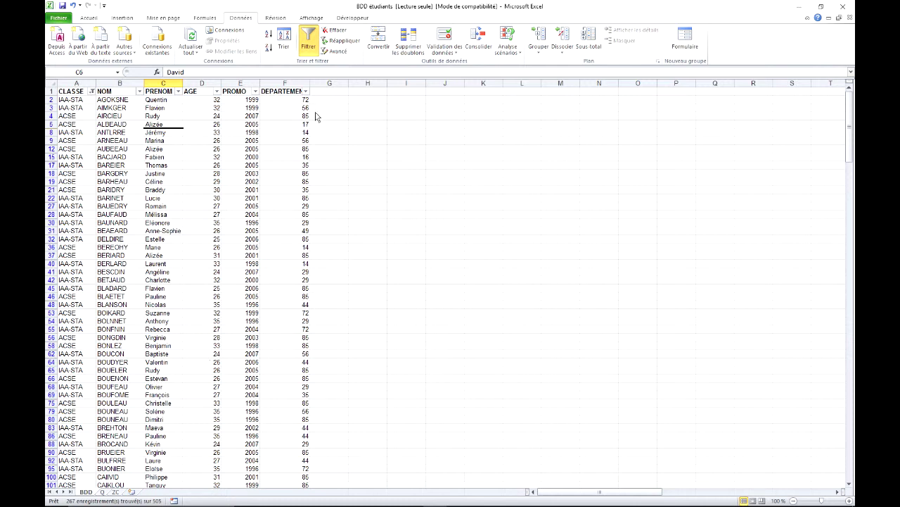
Limit DEPARTEMENT to 85 (86 records), glance at sheet Q, and return to BDD.
click(306, 92)
click(209, 180)
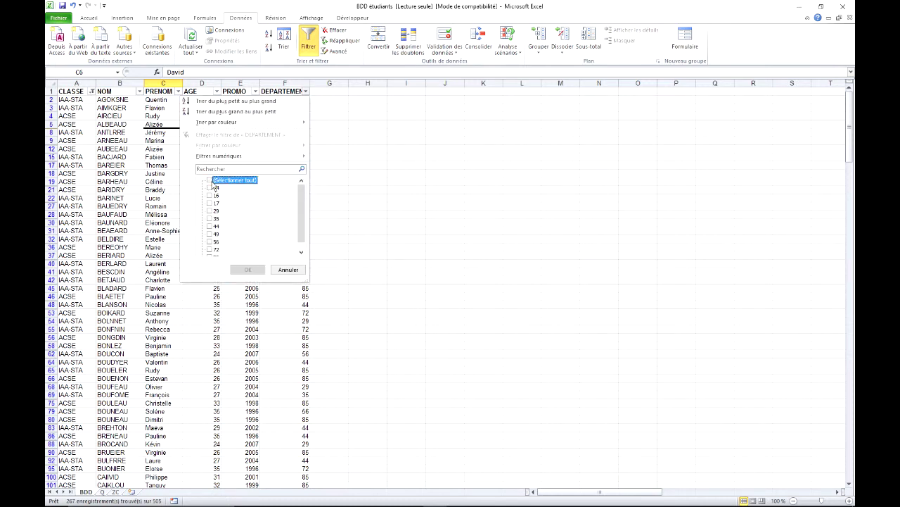
click(209, 254)
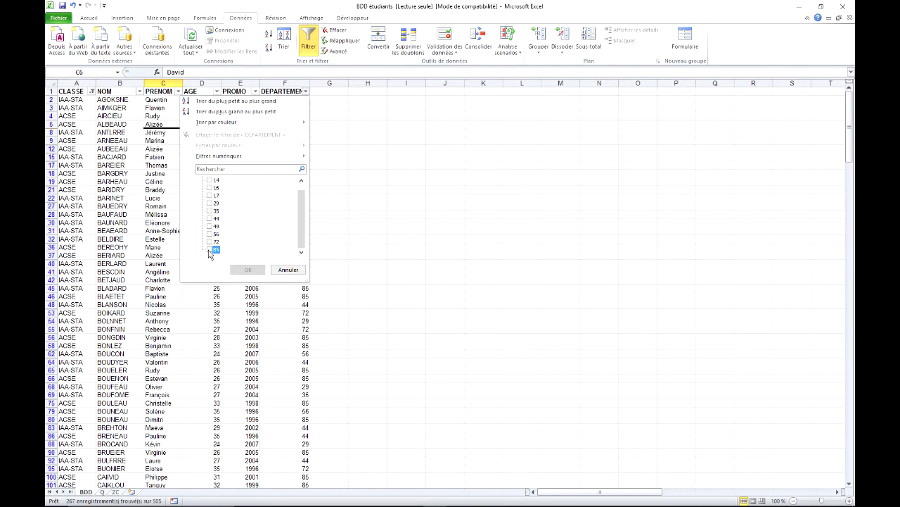
click(248, 270)
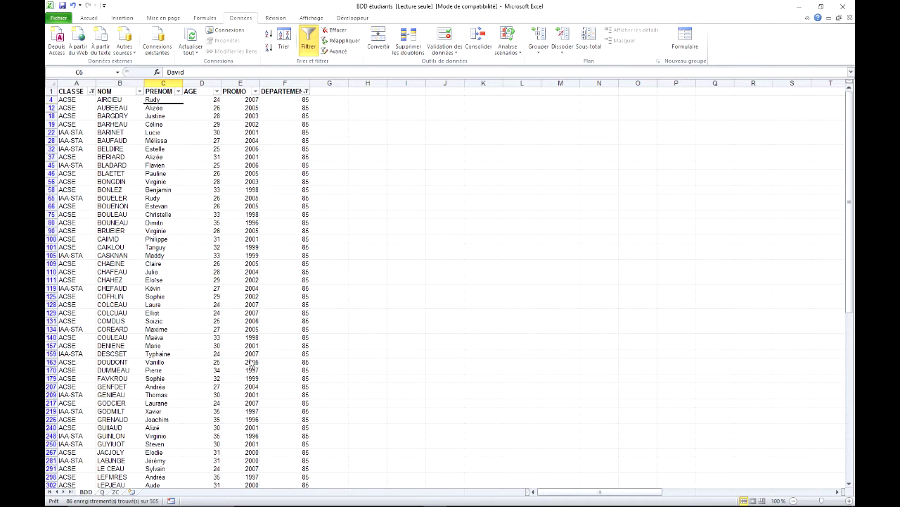
click(105, 491)
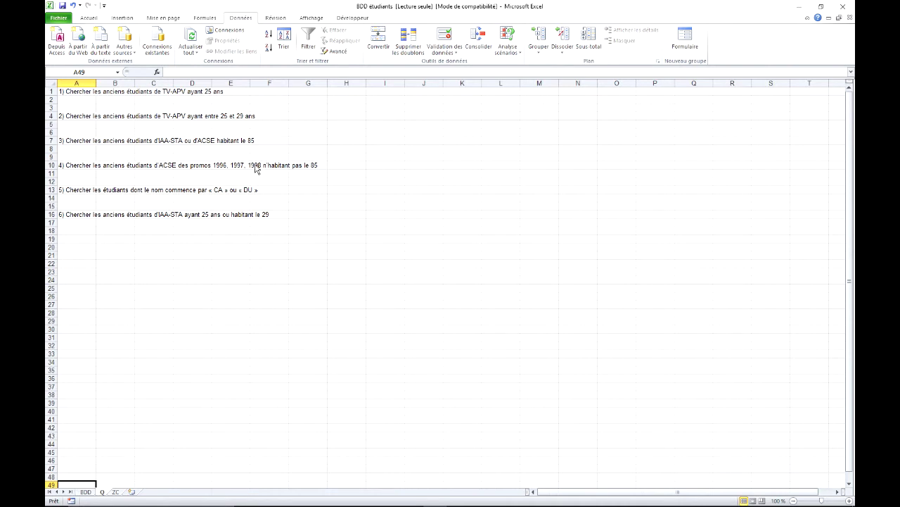
click(86, 491)
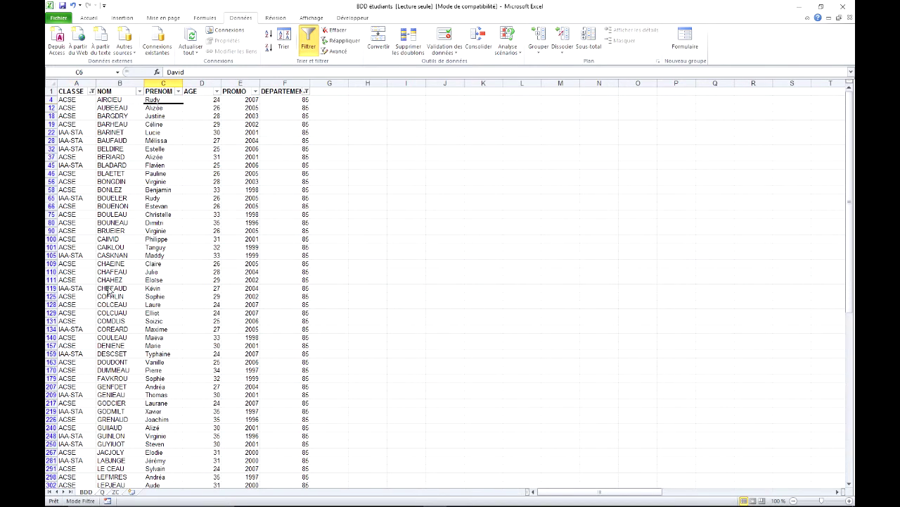
Reset all filters and restrict CLASSE to ACSE only.
click(314, 46)
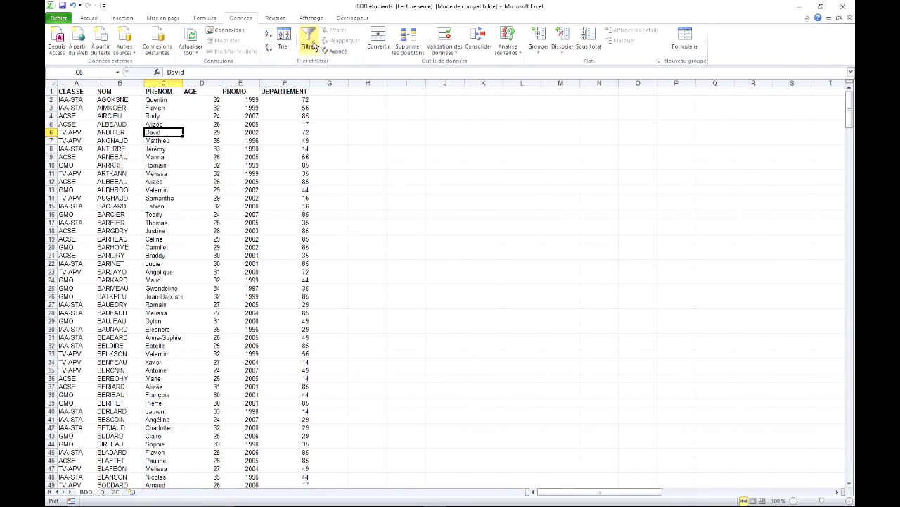
click(315, 47)
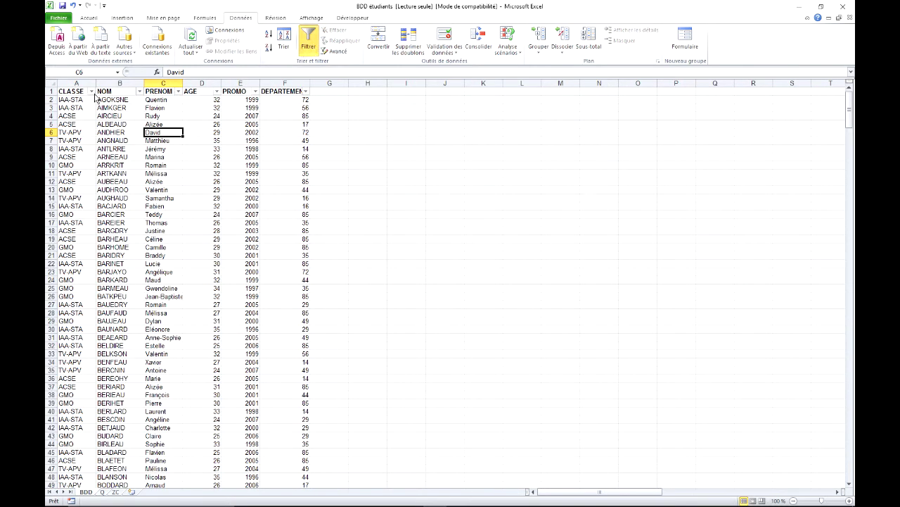
click(91, 90)
click(75, 180)
click(75, 188)
click(113, 270)
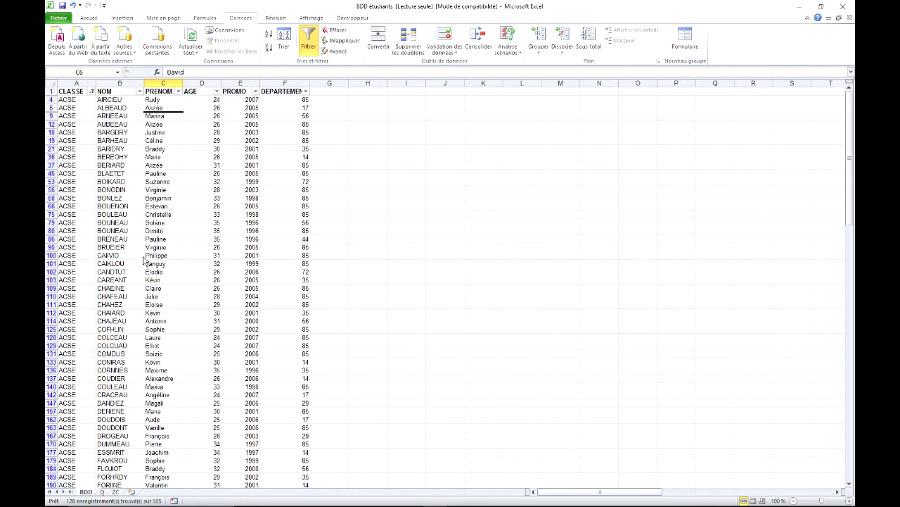
Filter PROMO to 1996, 1997 and 1998.
click(256, 92)
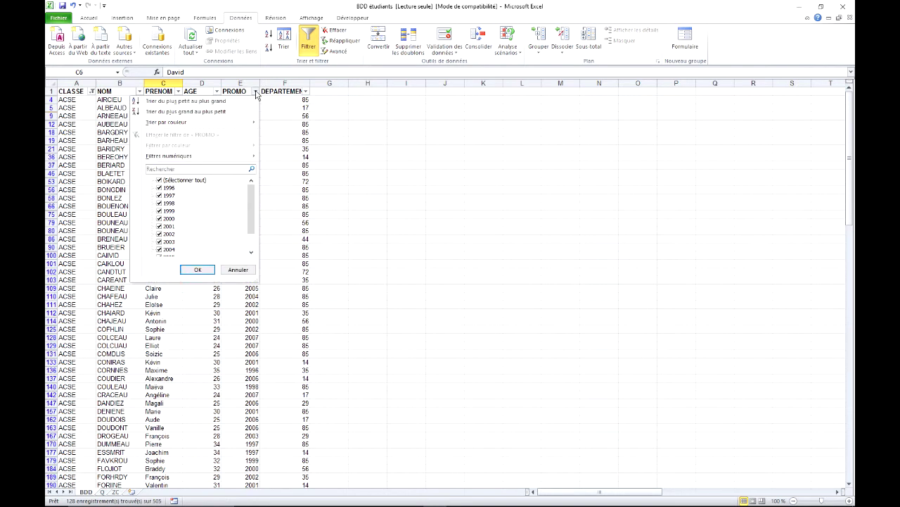
click(159, 181)
click(159, 188)
click(159, 196)
click(159, 203)
click(198, 270)
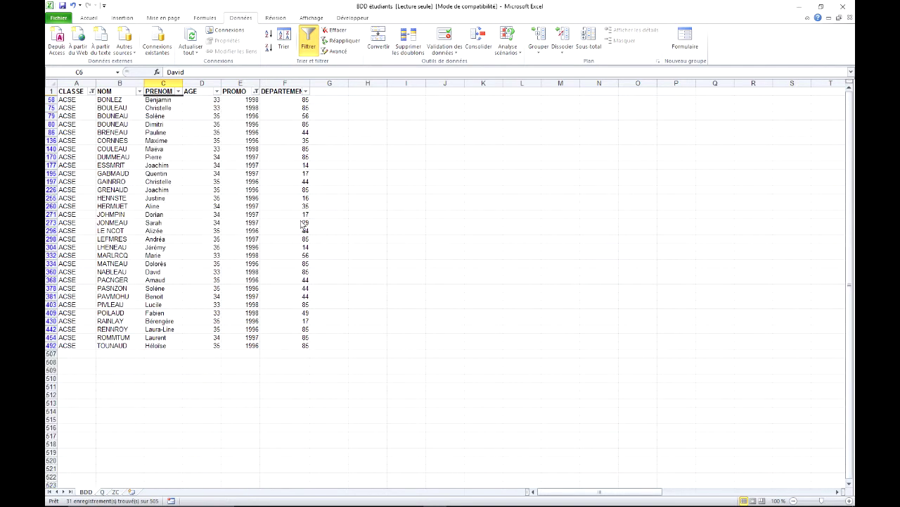
Exclude department 85, leaving 18 records, then view sheet Q.
click(306, 91)
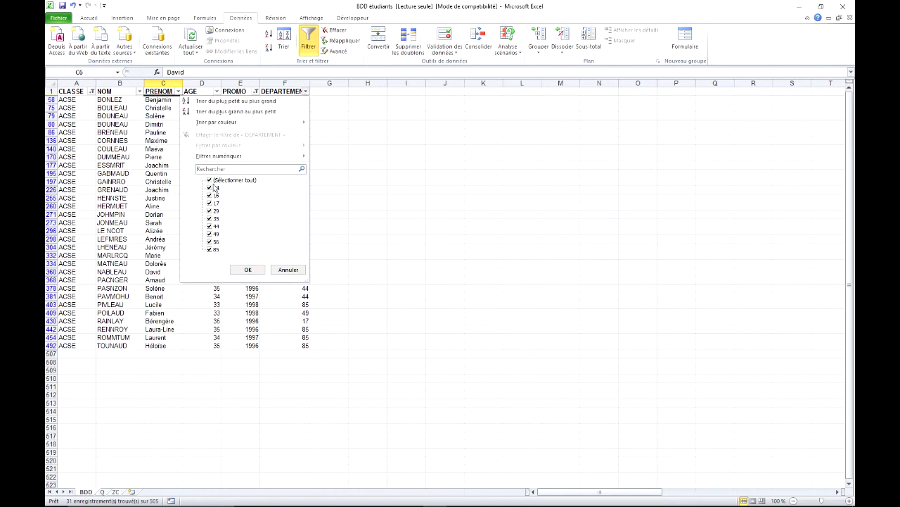
mouse_move(212, 160)
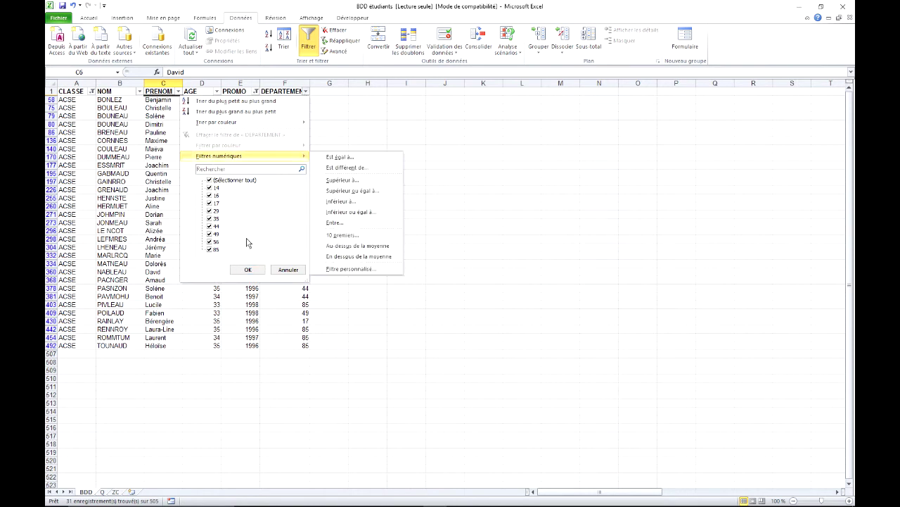
click(210, 249)
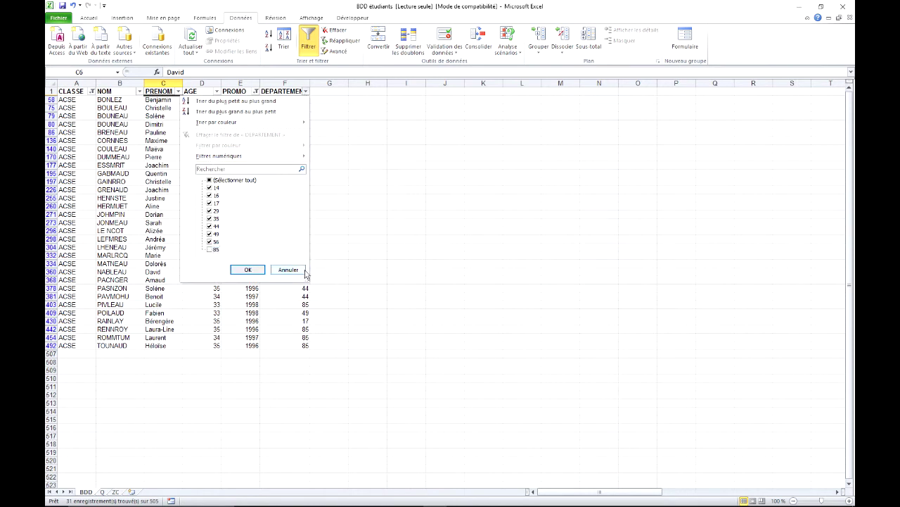
click(247, 270)
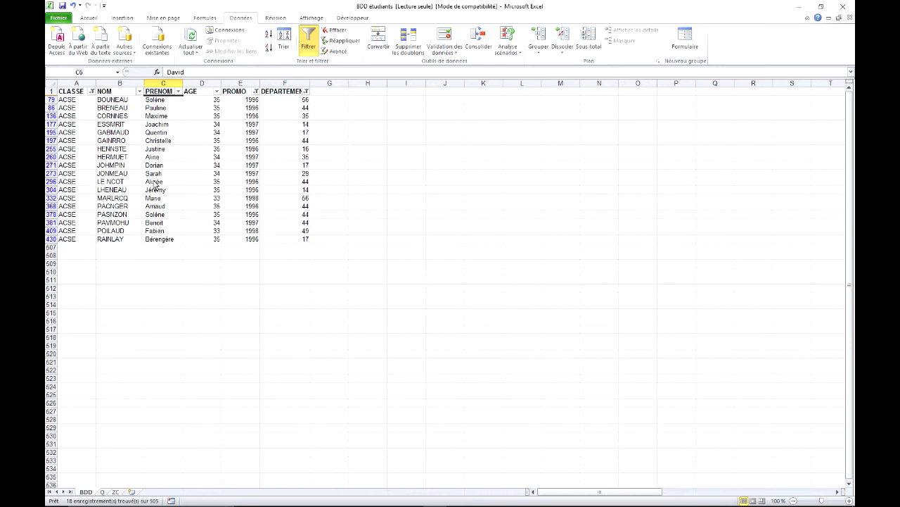
click(102, 492)
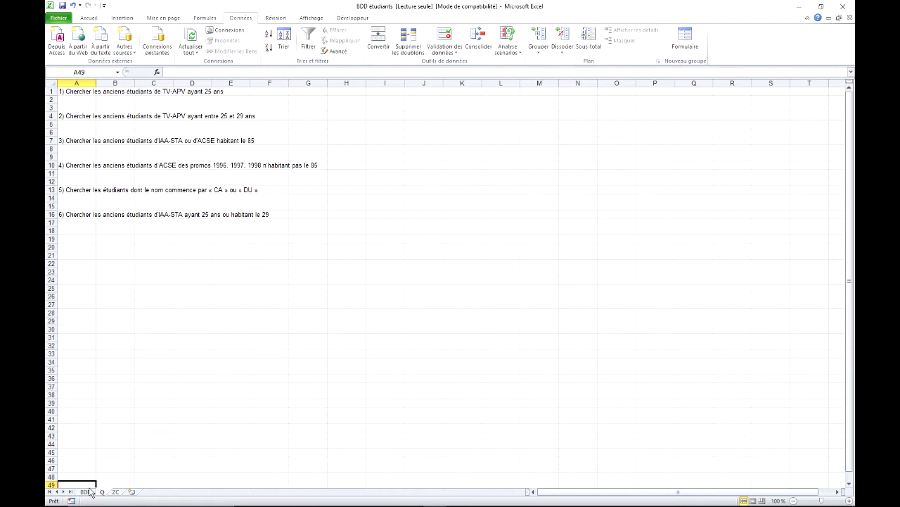
Return to BDD and clear previous filters by toggling Filtrer off and on.
click(88, 492)
click(112, 157)
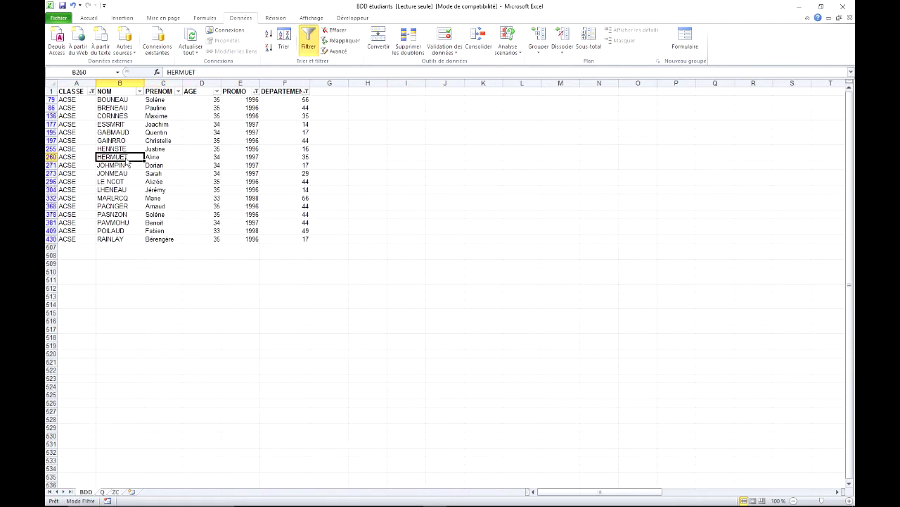
click(317, 40)
click(315, 41)
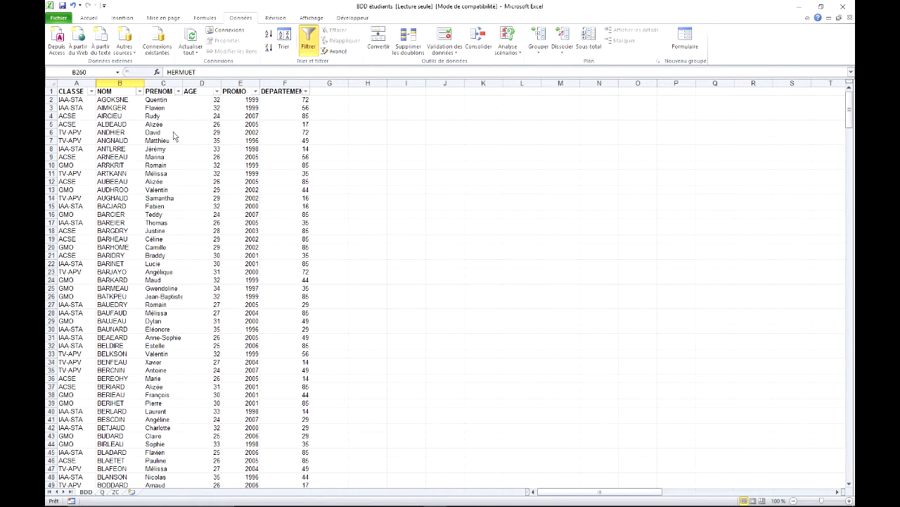
Filter NOM to names beginning with CA or DU (13 rows), then view sheet Q.
click(140, 93)
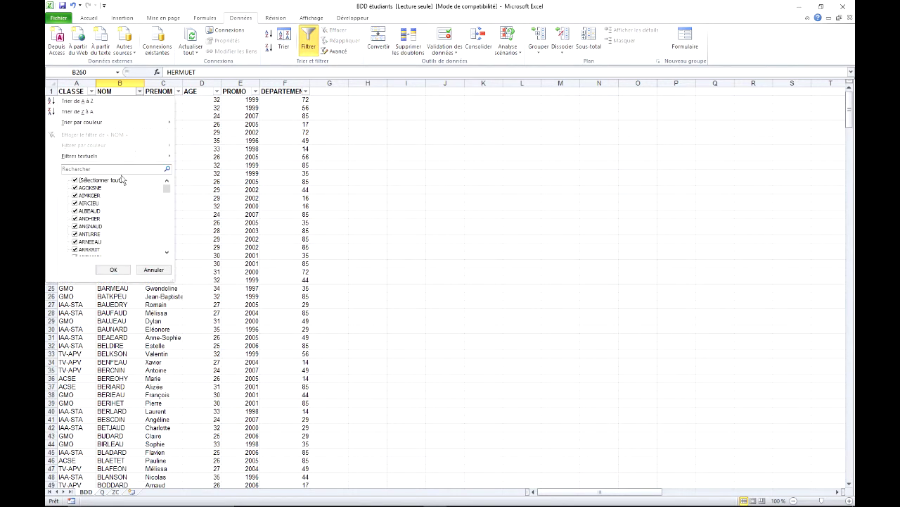
mouse_move(169, 191)
mouse_down()
mouse_move(175, 245)
mouse_move(167, 187)
mouse_up()
mouse_move(151, 158)
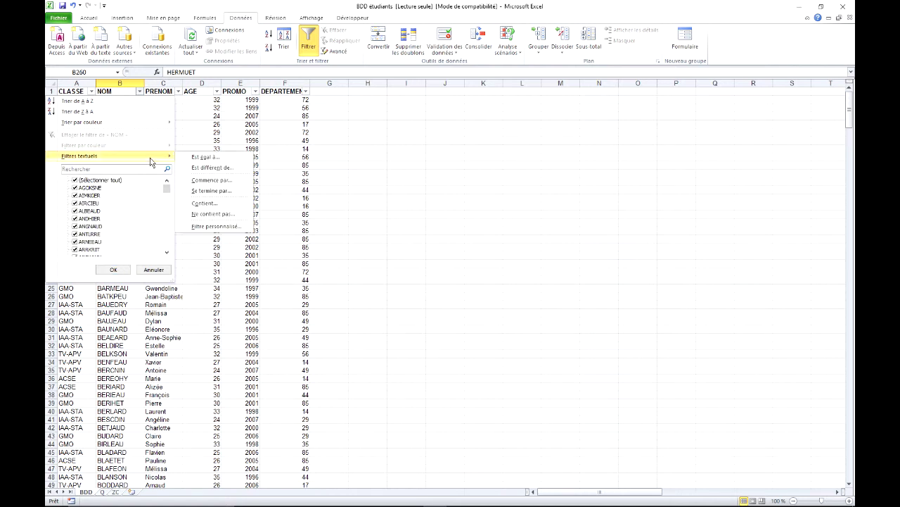
click(229, 185)
text(CA)
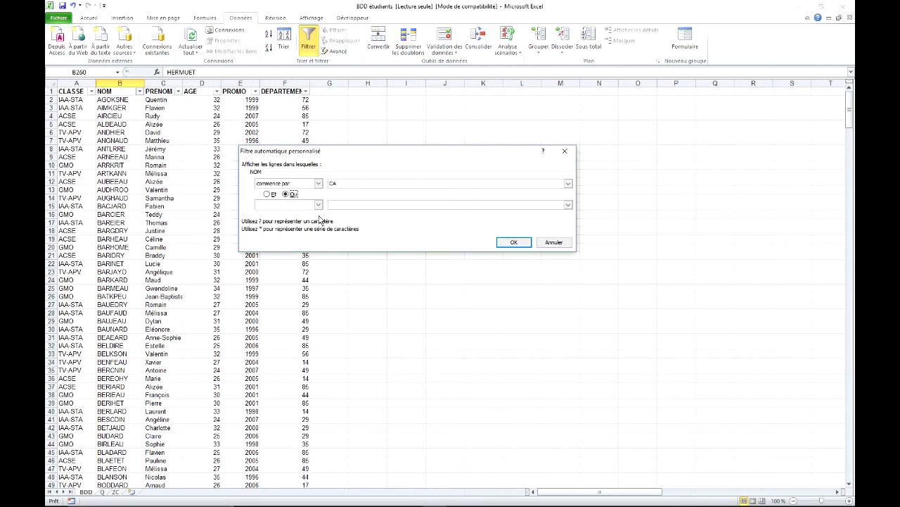
click(319, 205)
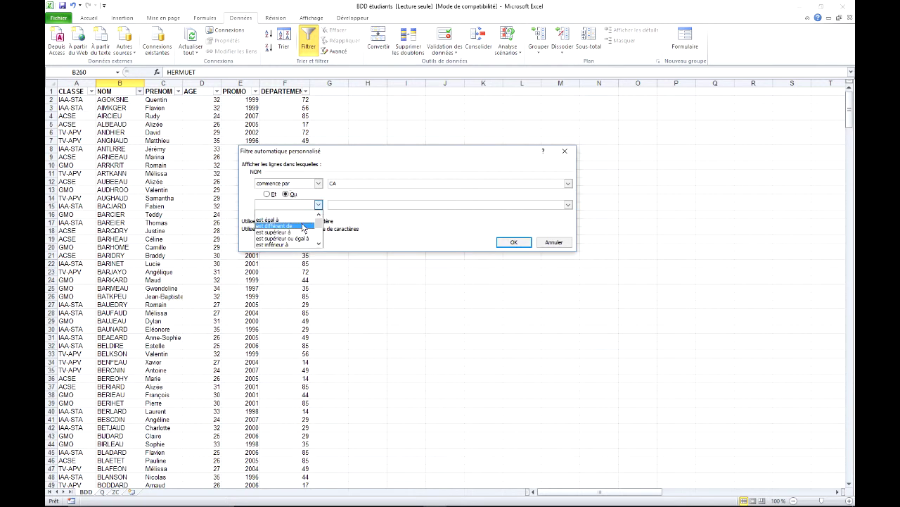
click(319, 246)
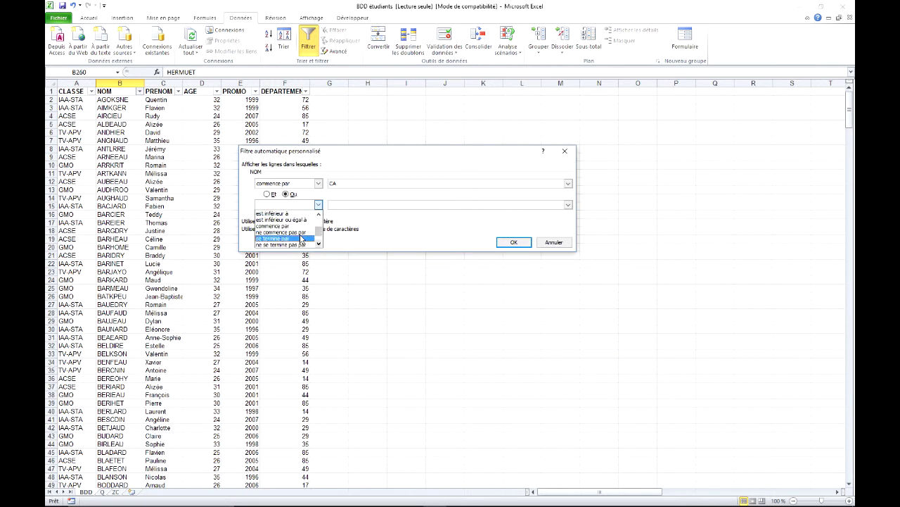
click(290, 234)
click(319, 205)
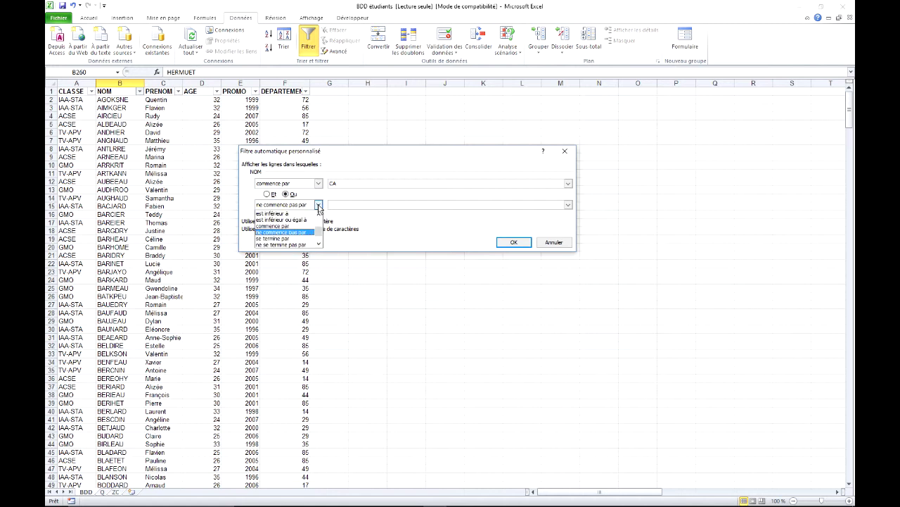
click(295, 230)
click(341, 206)
text(DU)
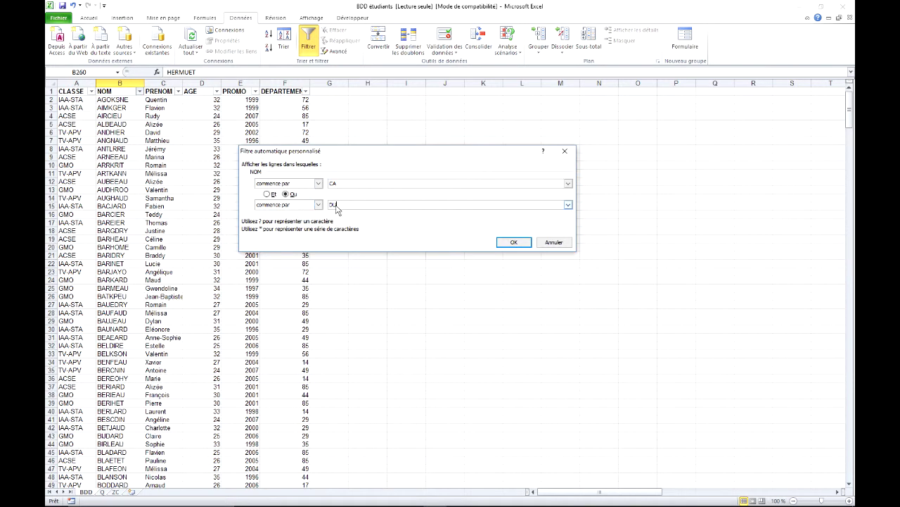
click(515, 243)
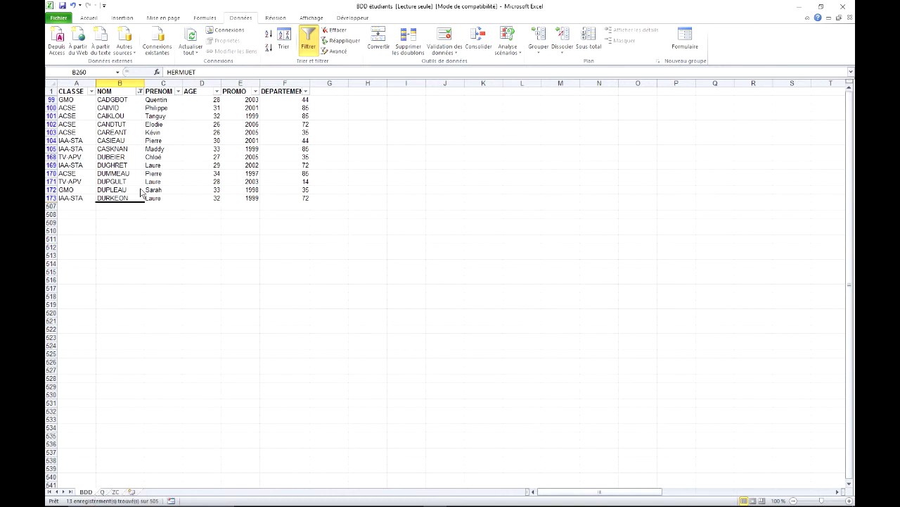
click(103, 491)
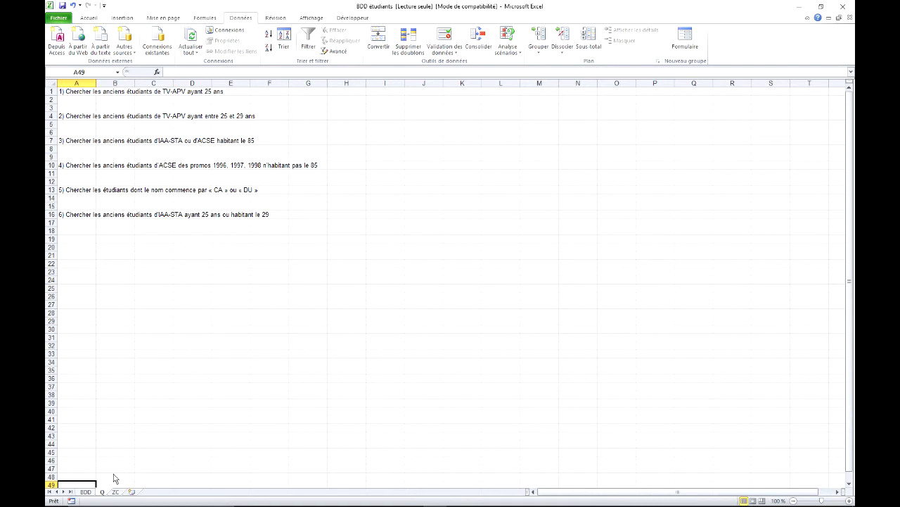
On BDD, clear existing filters with Effacer and filter CLASSE to IAA-STA.
click(85, 492)
click(169, 149)
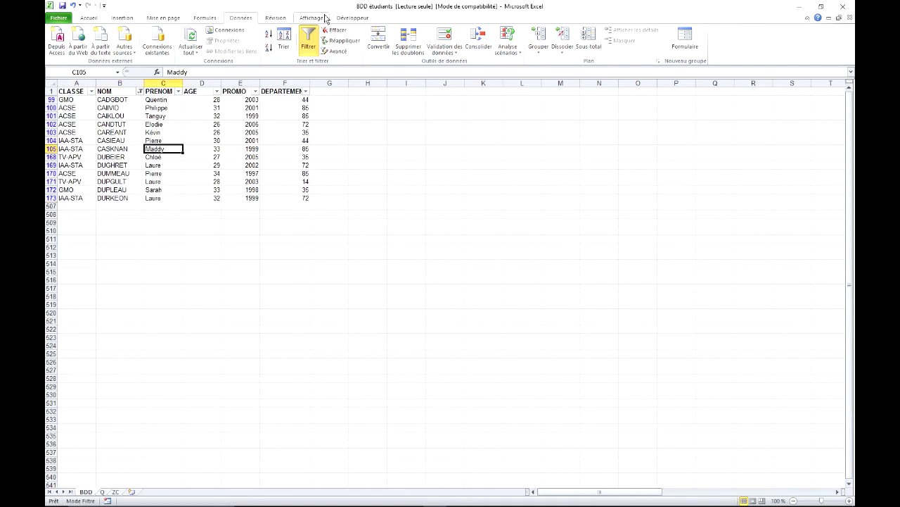
click(333, 30)
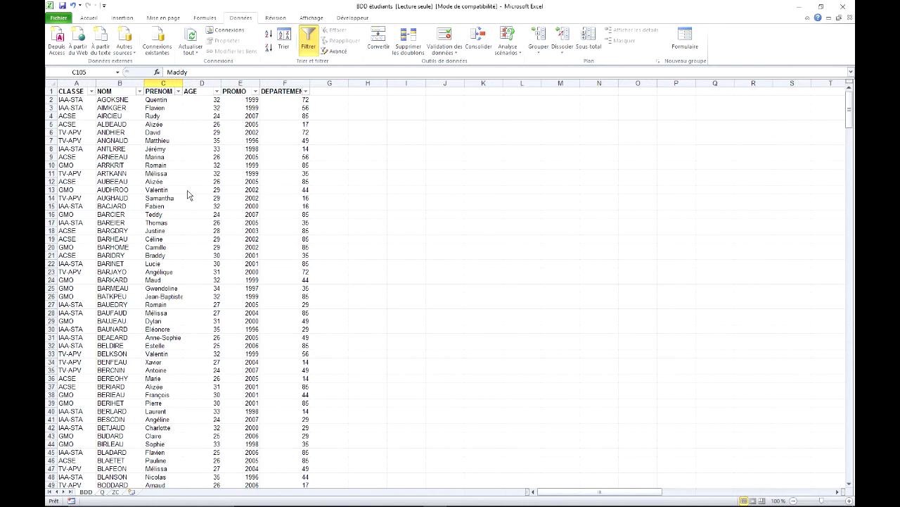
click(91, 92)
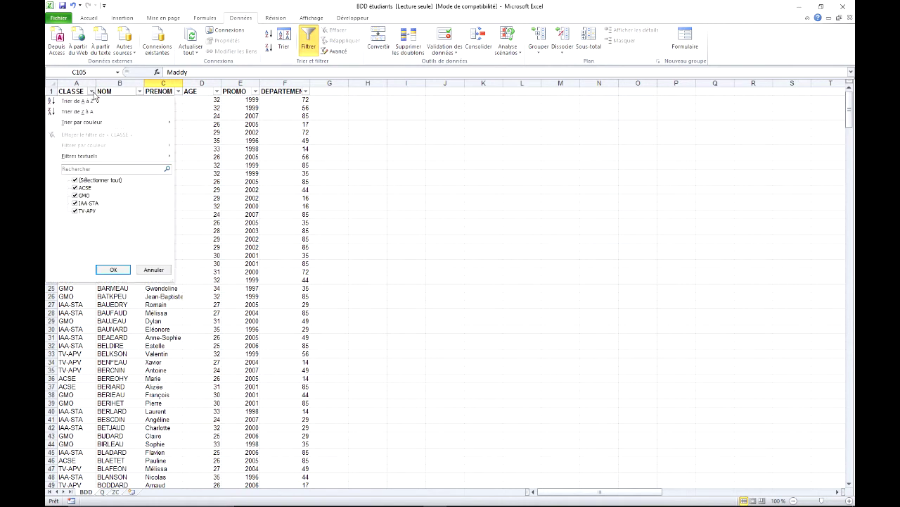
click(75, 180)
click(76, 203)
click(114, 269)
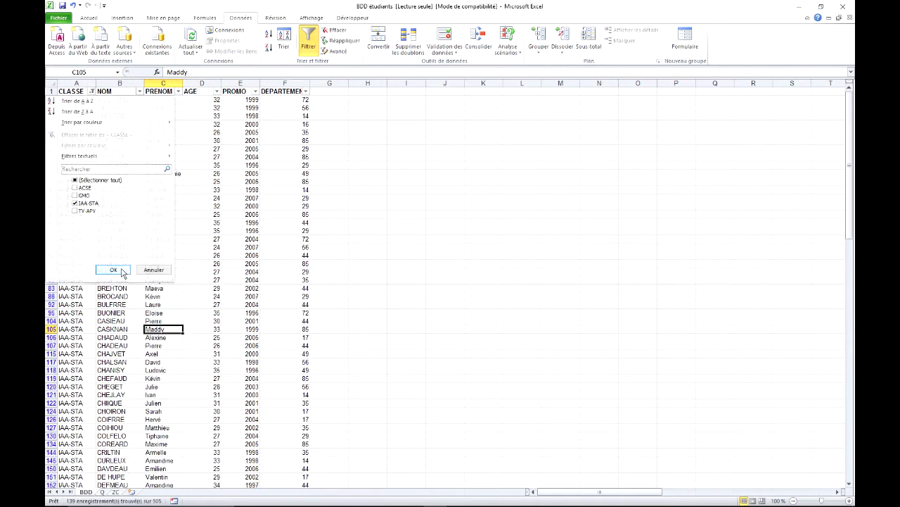
Narrow to age 25 and department 29.
click(217, 92)
click(121, 180)
click(121, 195)
click(161, 269)
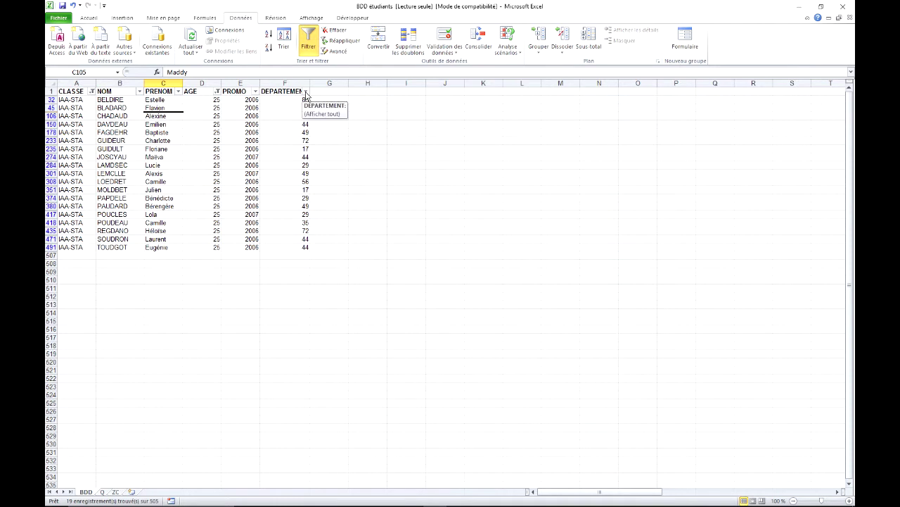
click(306, 92)
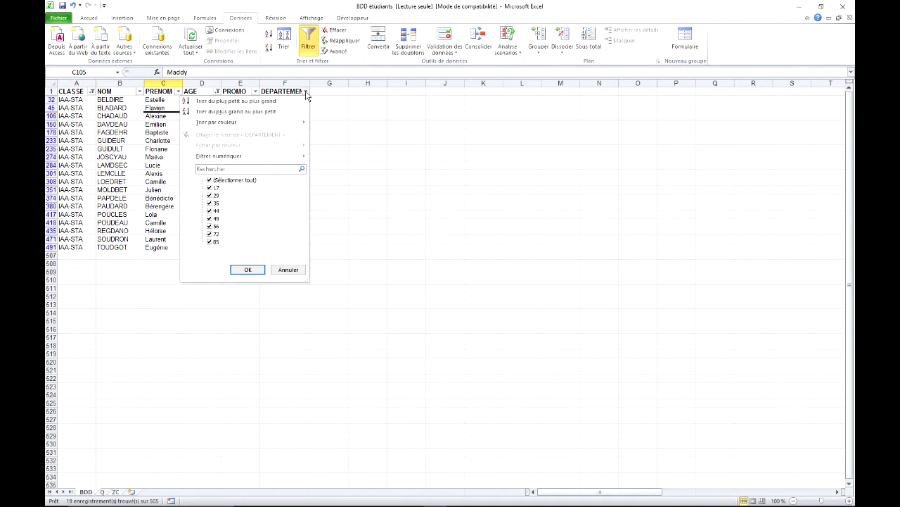
click(210, 180)
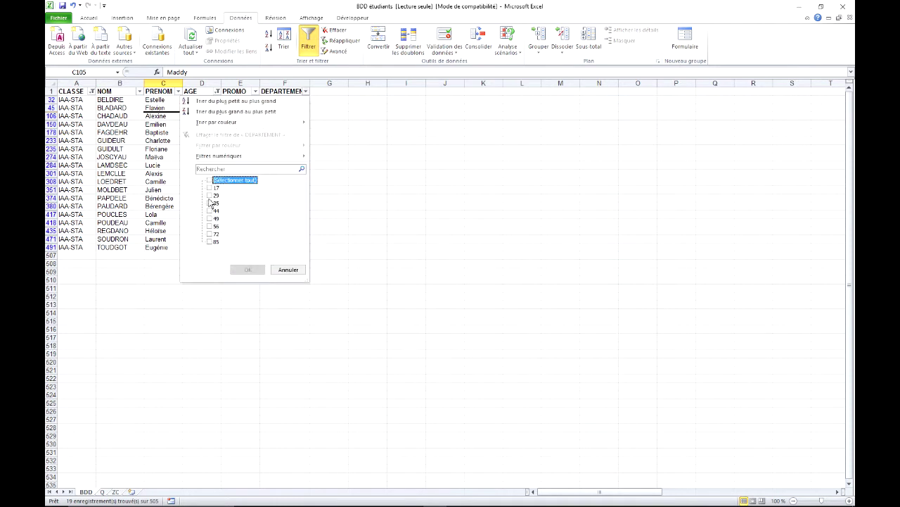
click(210, 194)
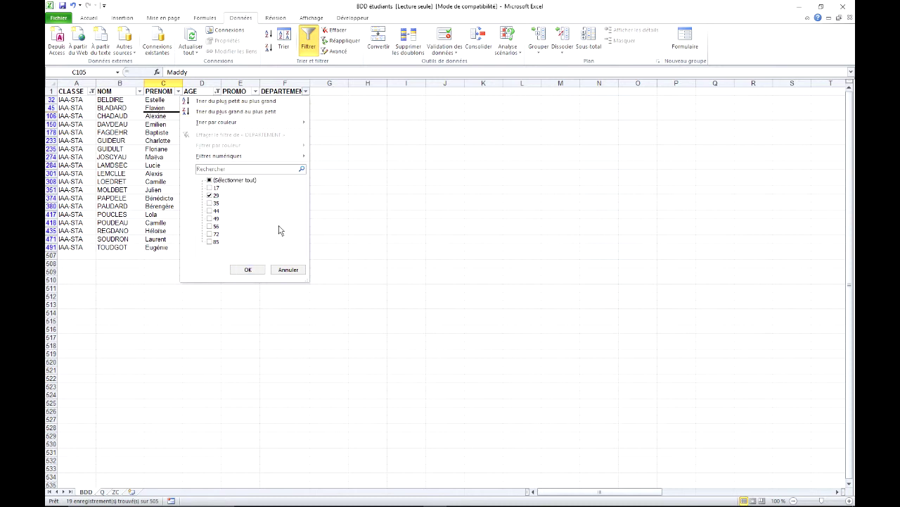
click(249, 269)
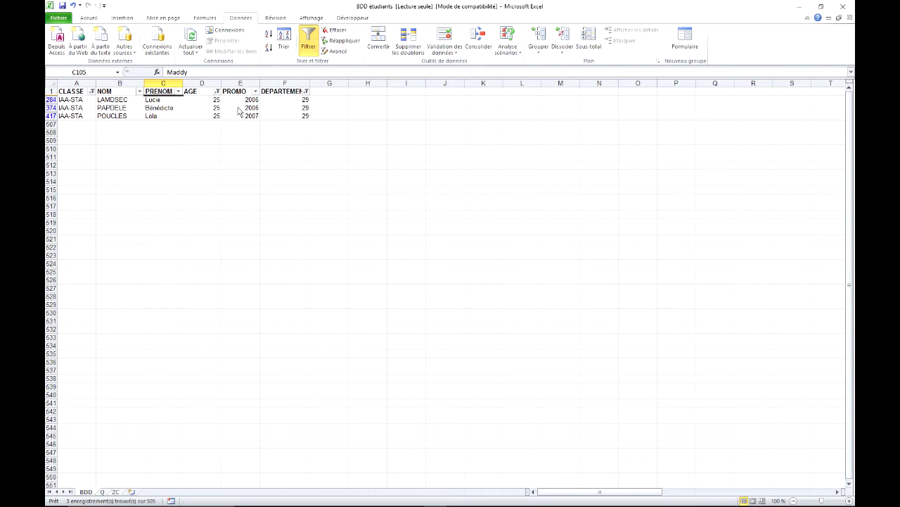
Remove the DEPARTEMENT filter, then reapply department 29.
click(306, 92)
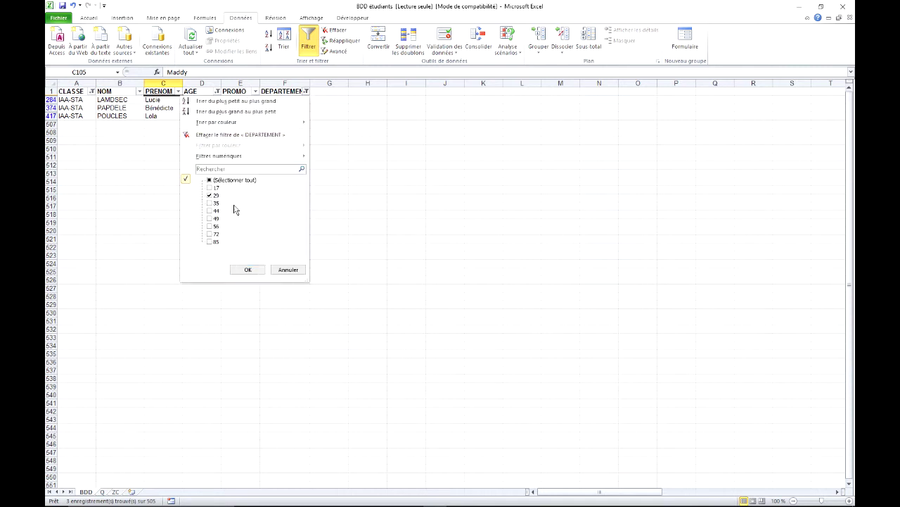
click(210, 180)
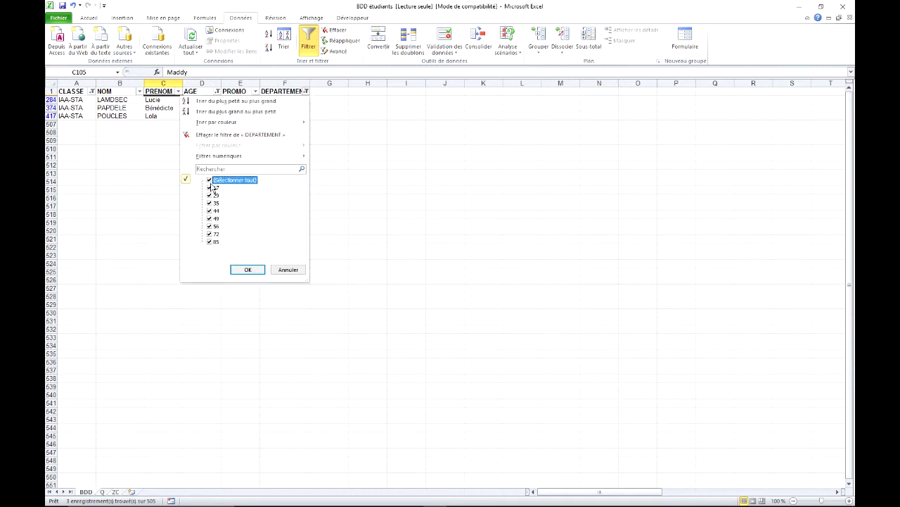
click(250, 270)
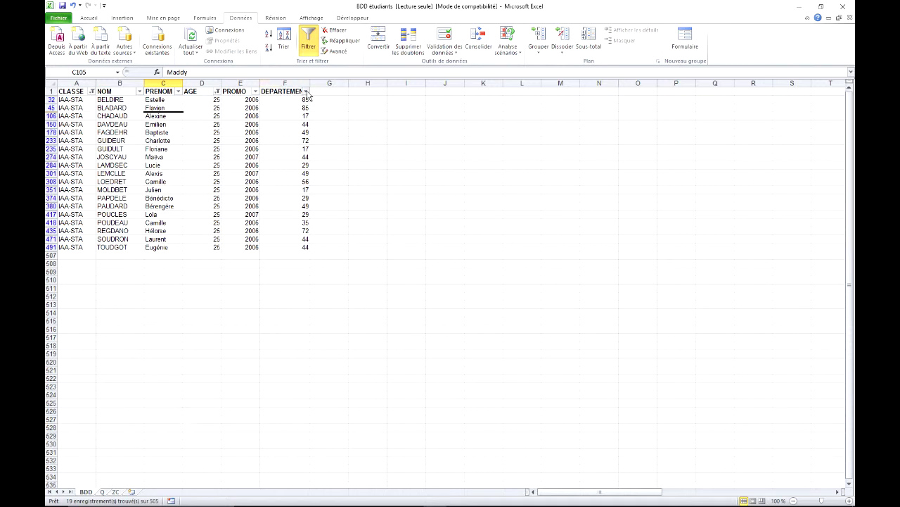
click(306, 91)
click(209, 181)
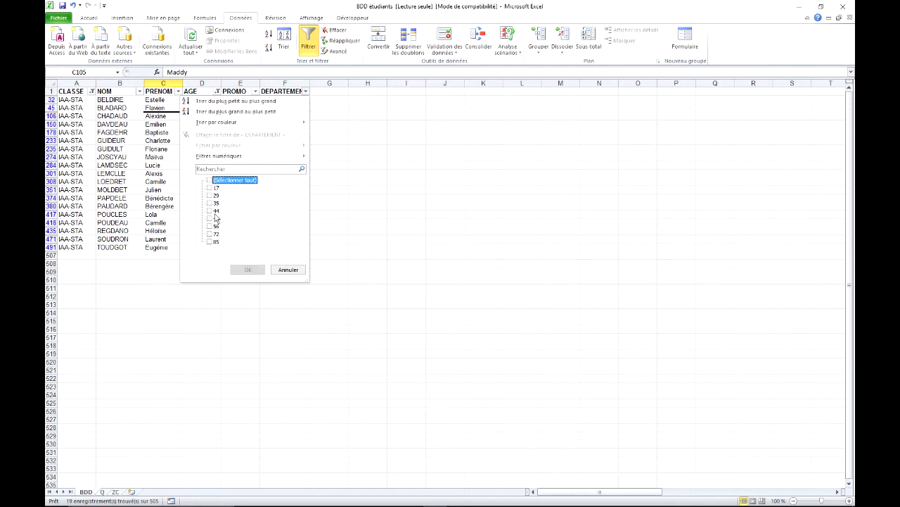
click(210, 195)
click(247, 270)
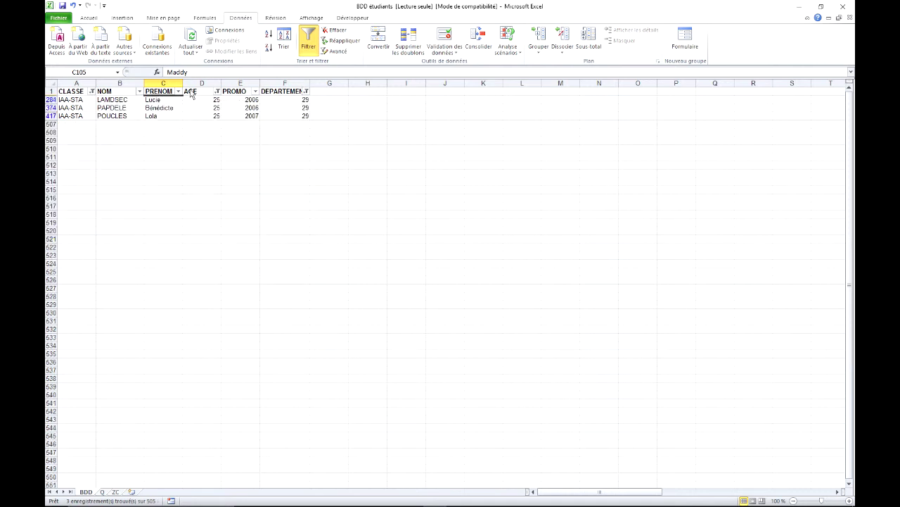
Restore all AGE values and switch AutoFilter off so every row shows.
click(218, 92)
click(121, 180)
click(162, 270)
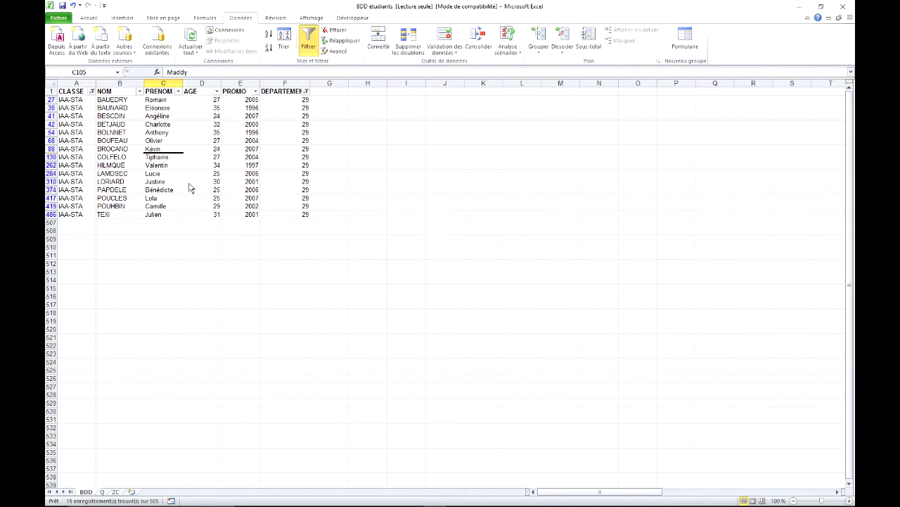
click(203, 143)
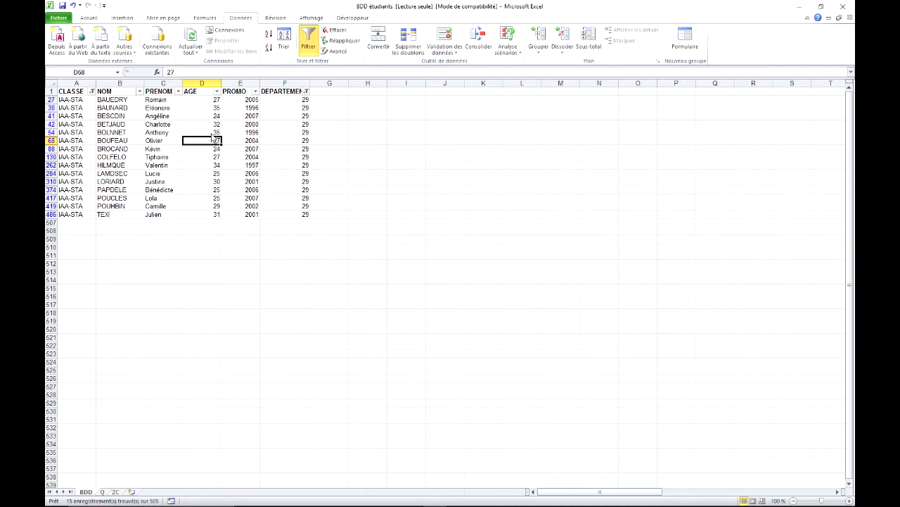
click(309, 44)
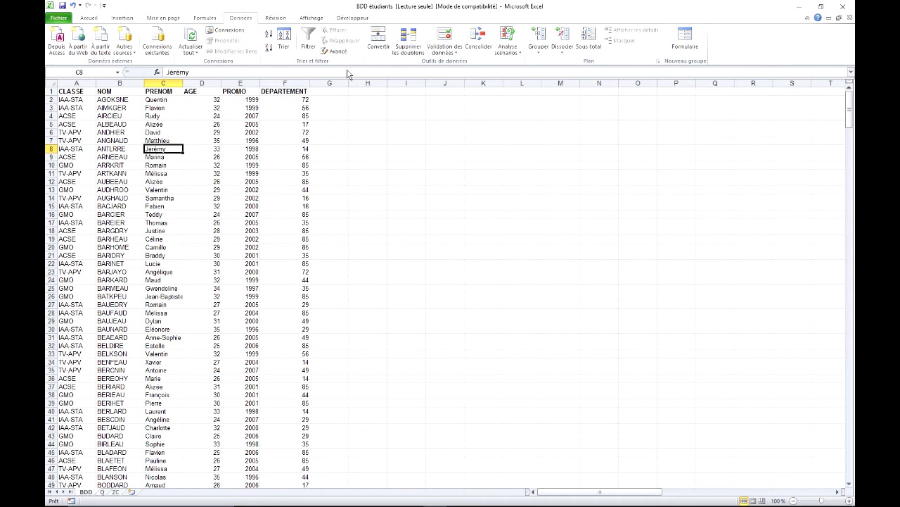
Turn AutoFilter back on and filter the CLASSE column to ACSE only.
click(308, 38)
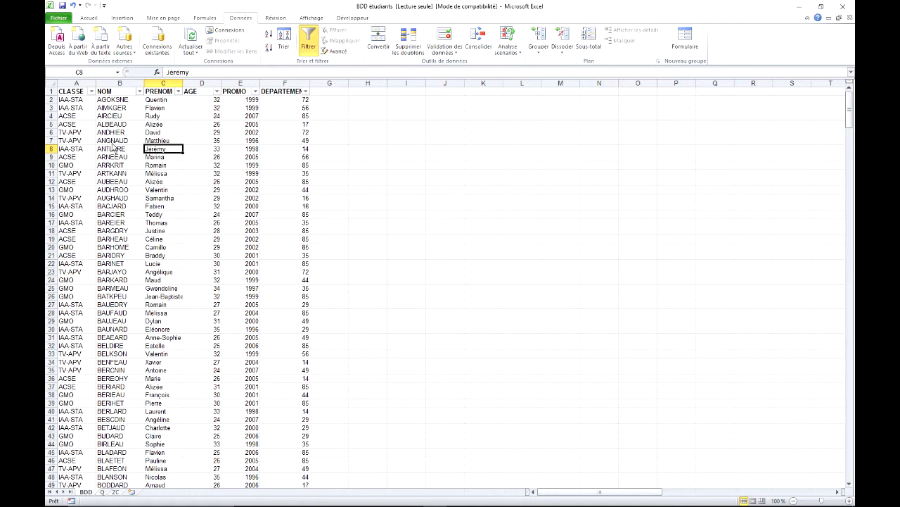
click(91, 92)
click(76, 180)
click(76, 187)
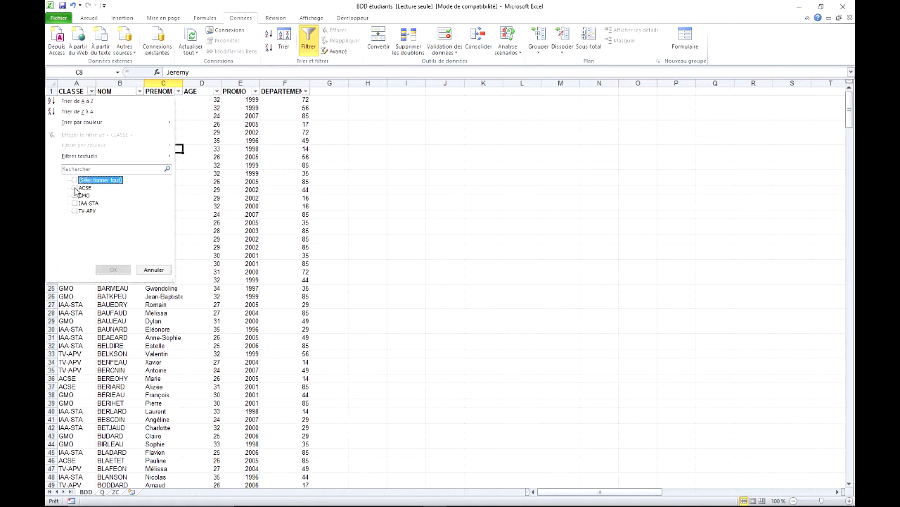
click(113, 270)
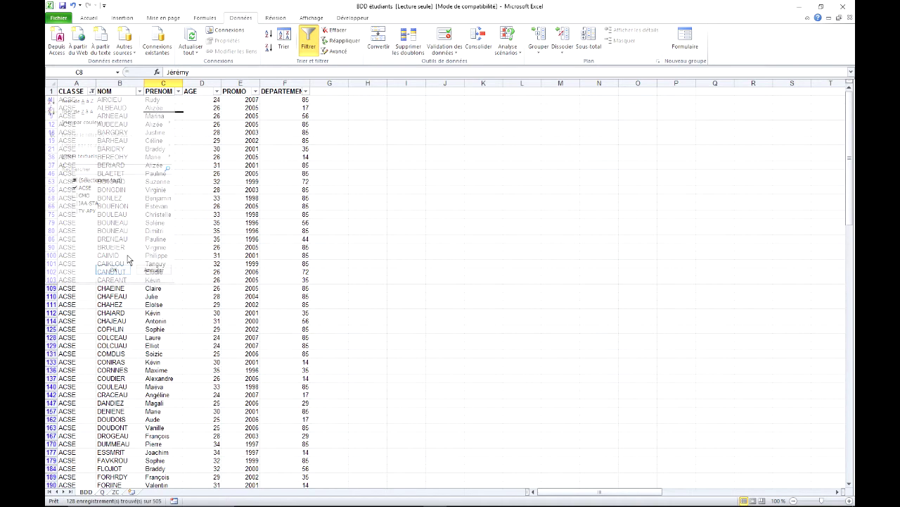
Filter AGE to 26 only, leaving 16 rows, and select the filtered table with headers.
click(217, 92)
click(121, 180)
click(121, 203)
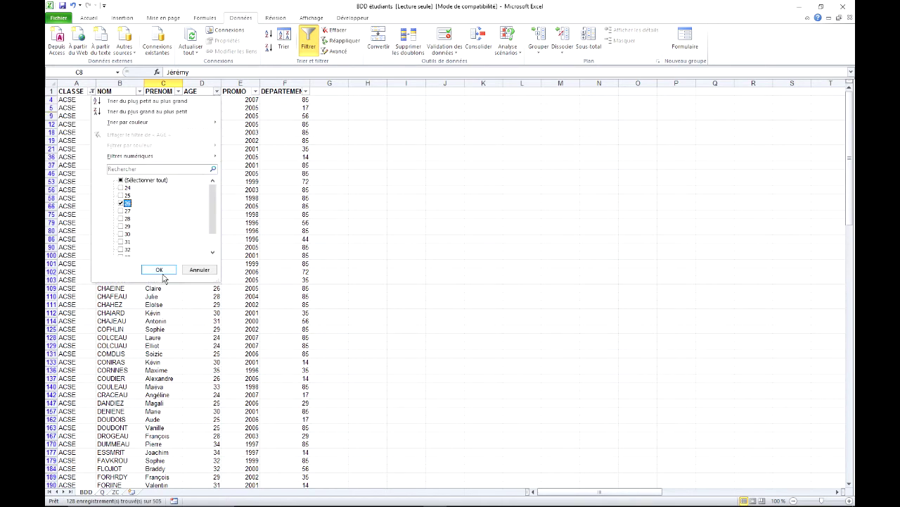
click(159, 270)
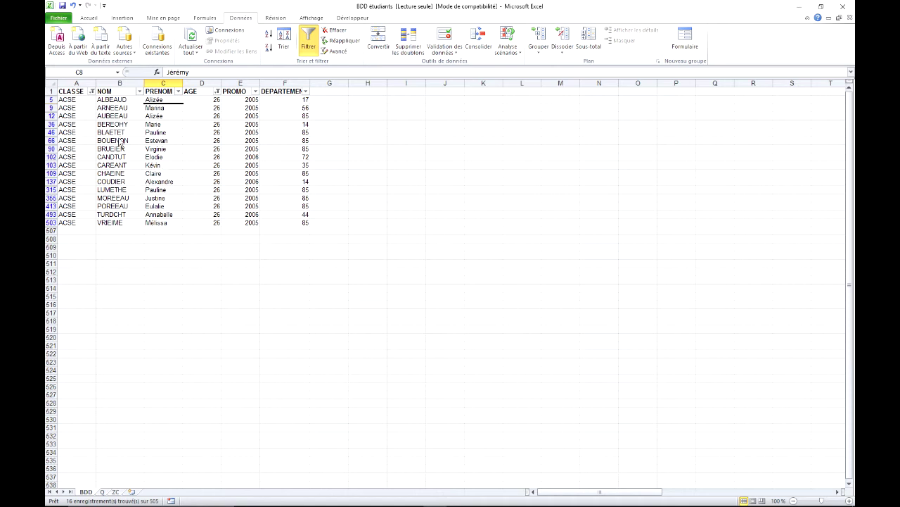
drag(76, 91, 281, 222)
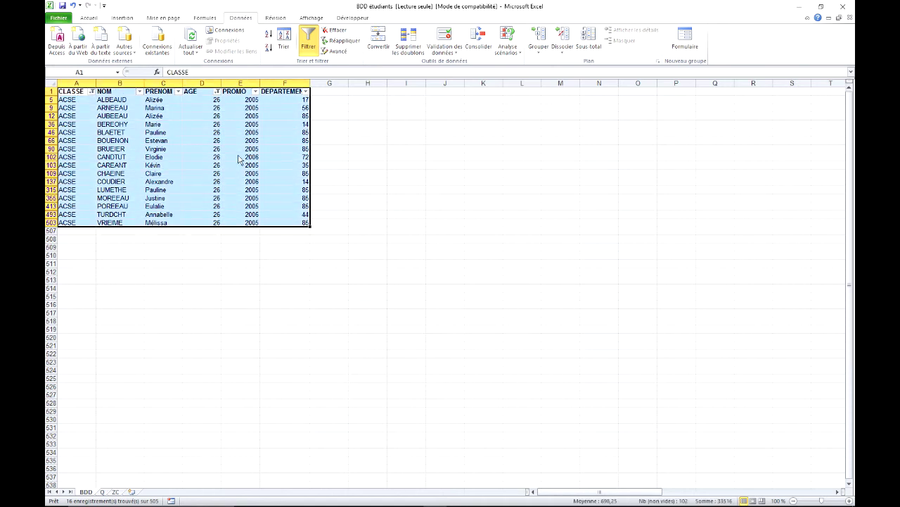
Copy the selected filtered rows and paste them at A1 of a new sheet, Feuil3.
right_click(202, 146)
click(222, 163)
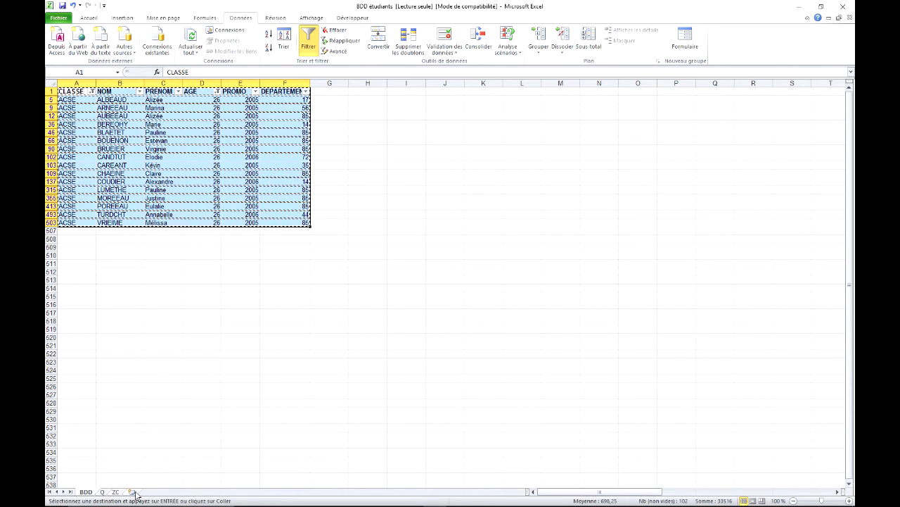
click(136, 493)
right_click(83, 93)
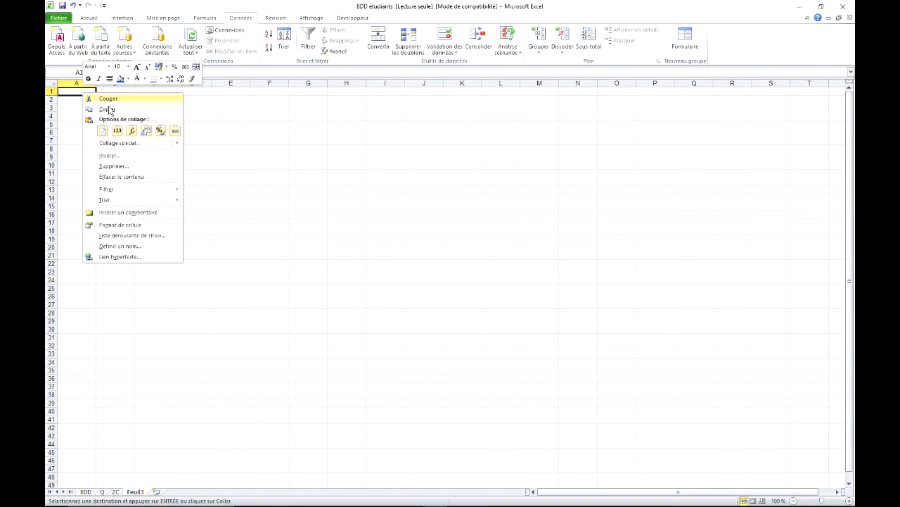
click(117, 130)
Select cells C6 and C13 in the pasted data.
click(141, 133)
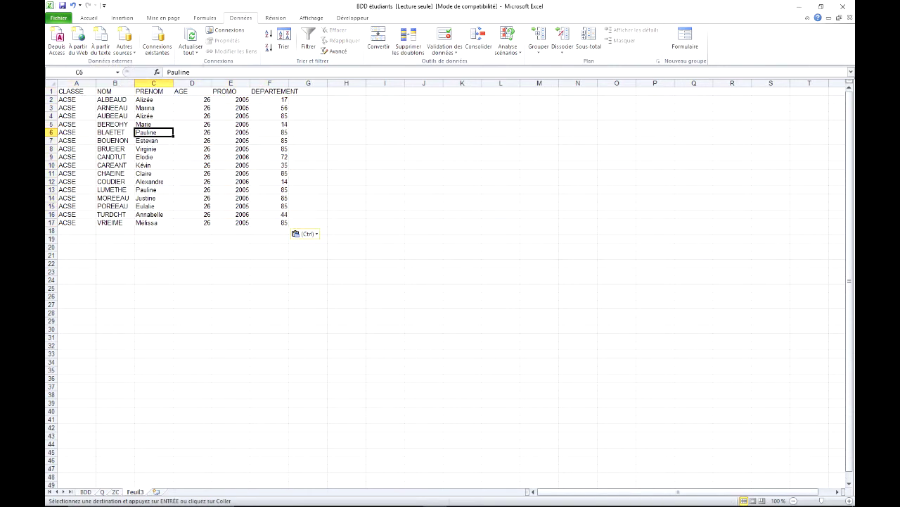
mouse_move(159, 492)
click(144, 189)
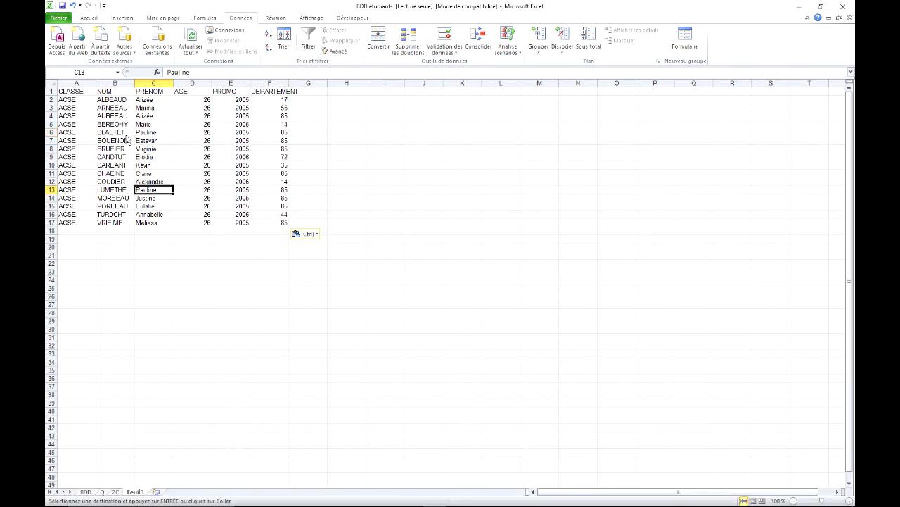